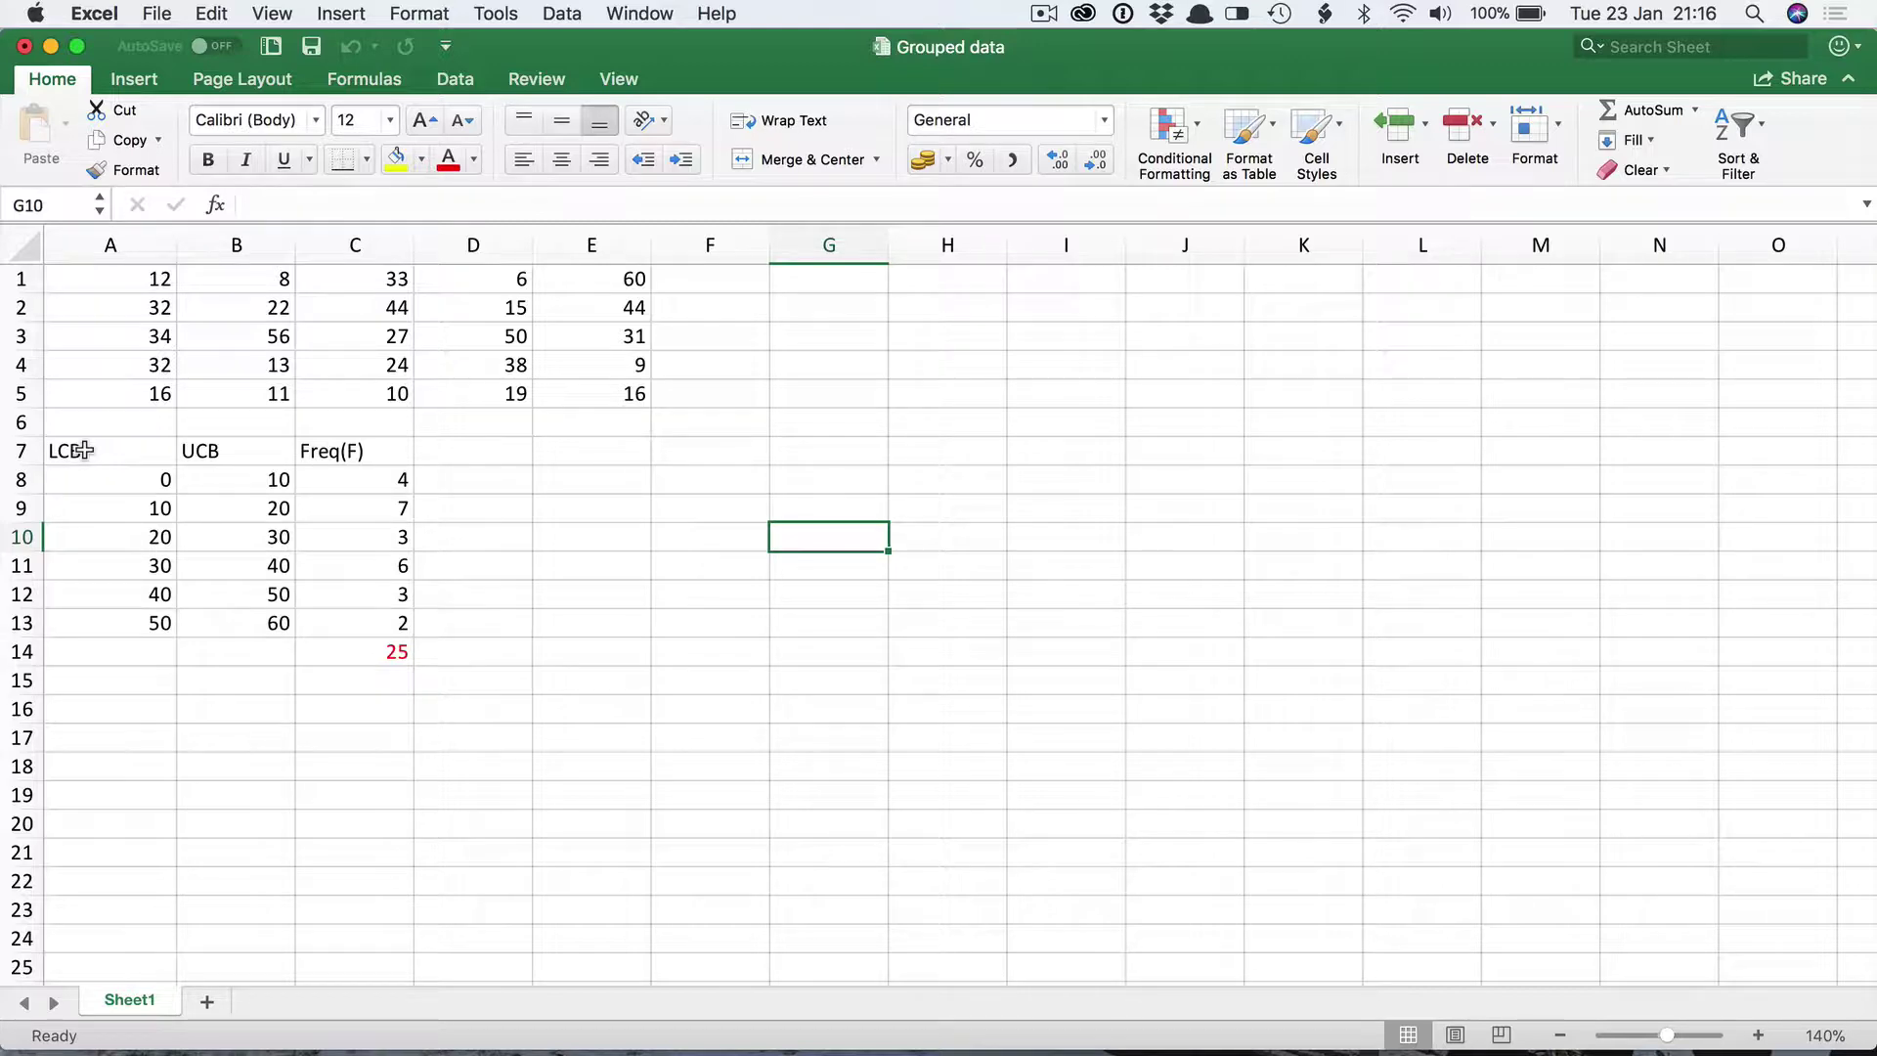
- Move the LCB/UCB/Freq(F) table from A7:C14 to B7:D14, leaving column A empty
drag(85, 450, 359, 650)
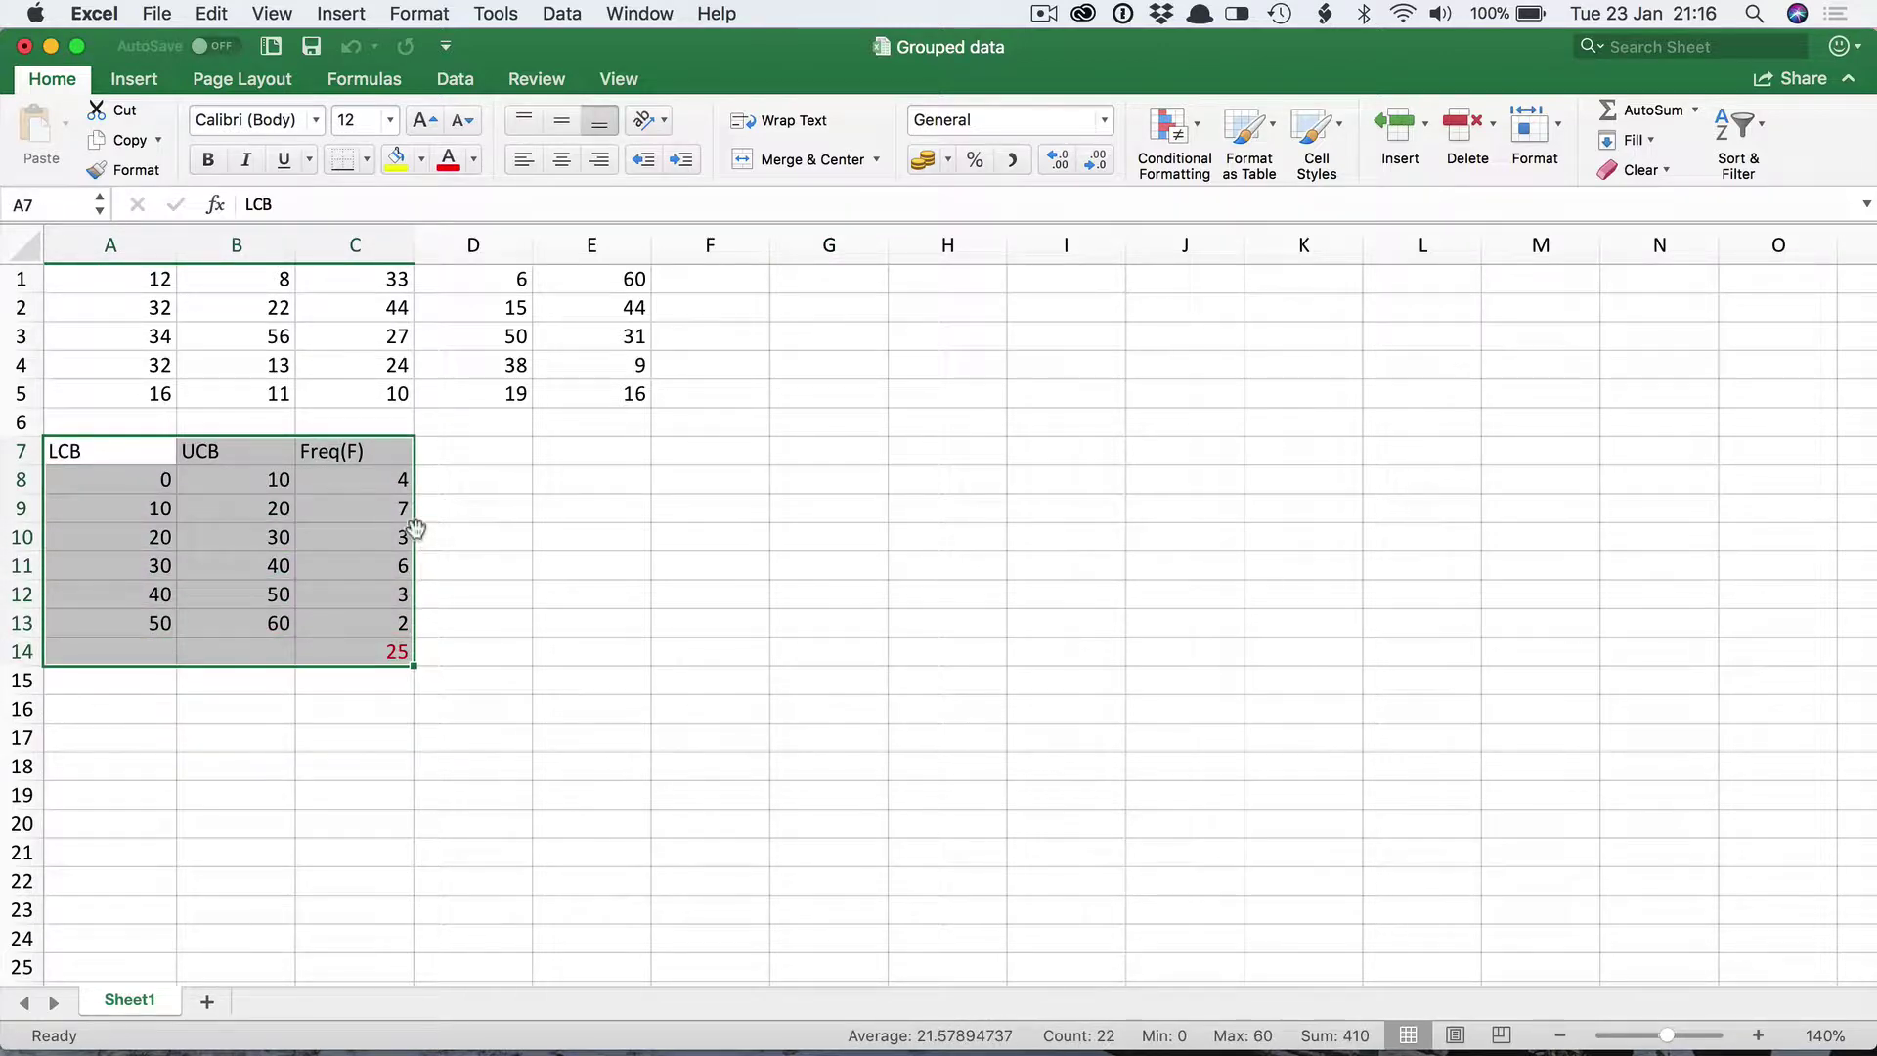
drag(415, 528, 431, 522)
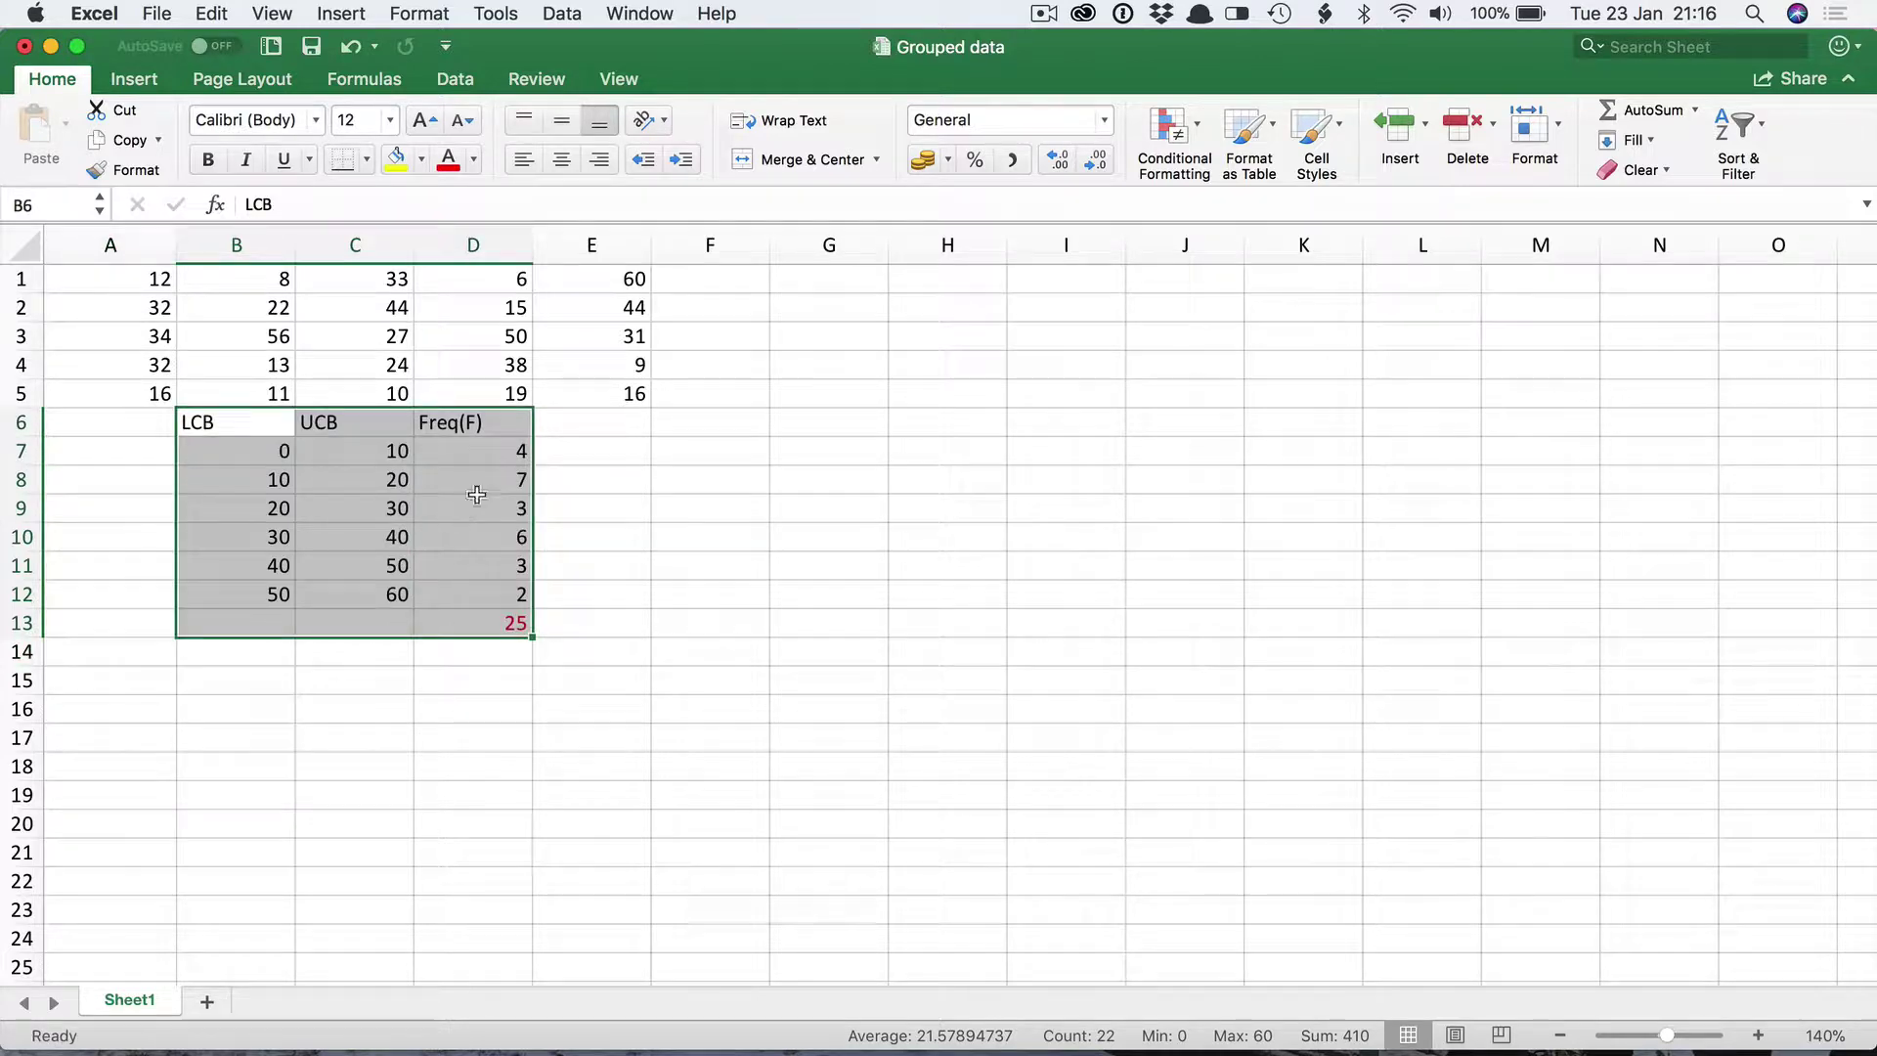
drag(533, 473, 529, 513)
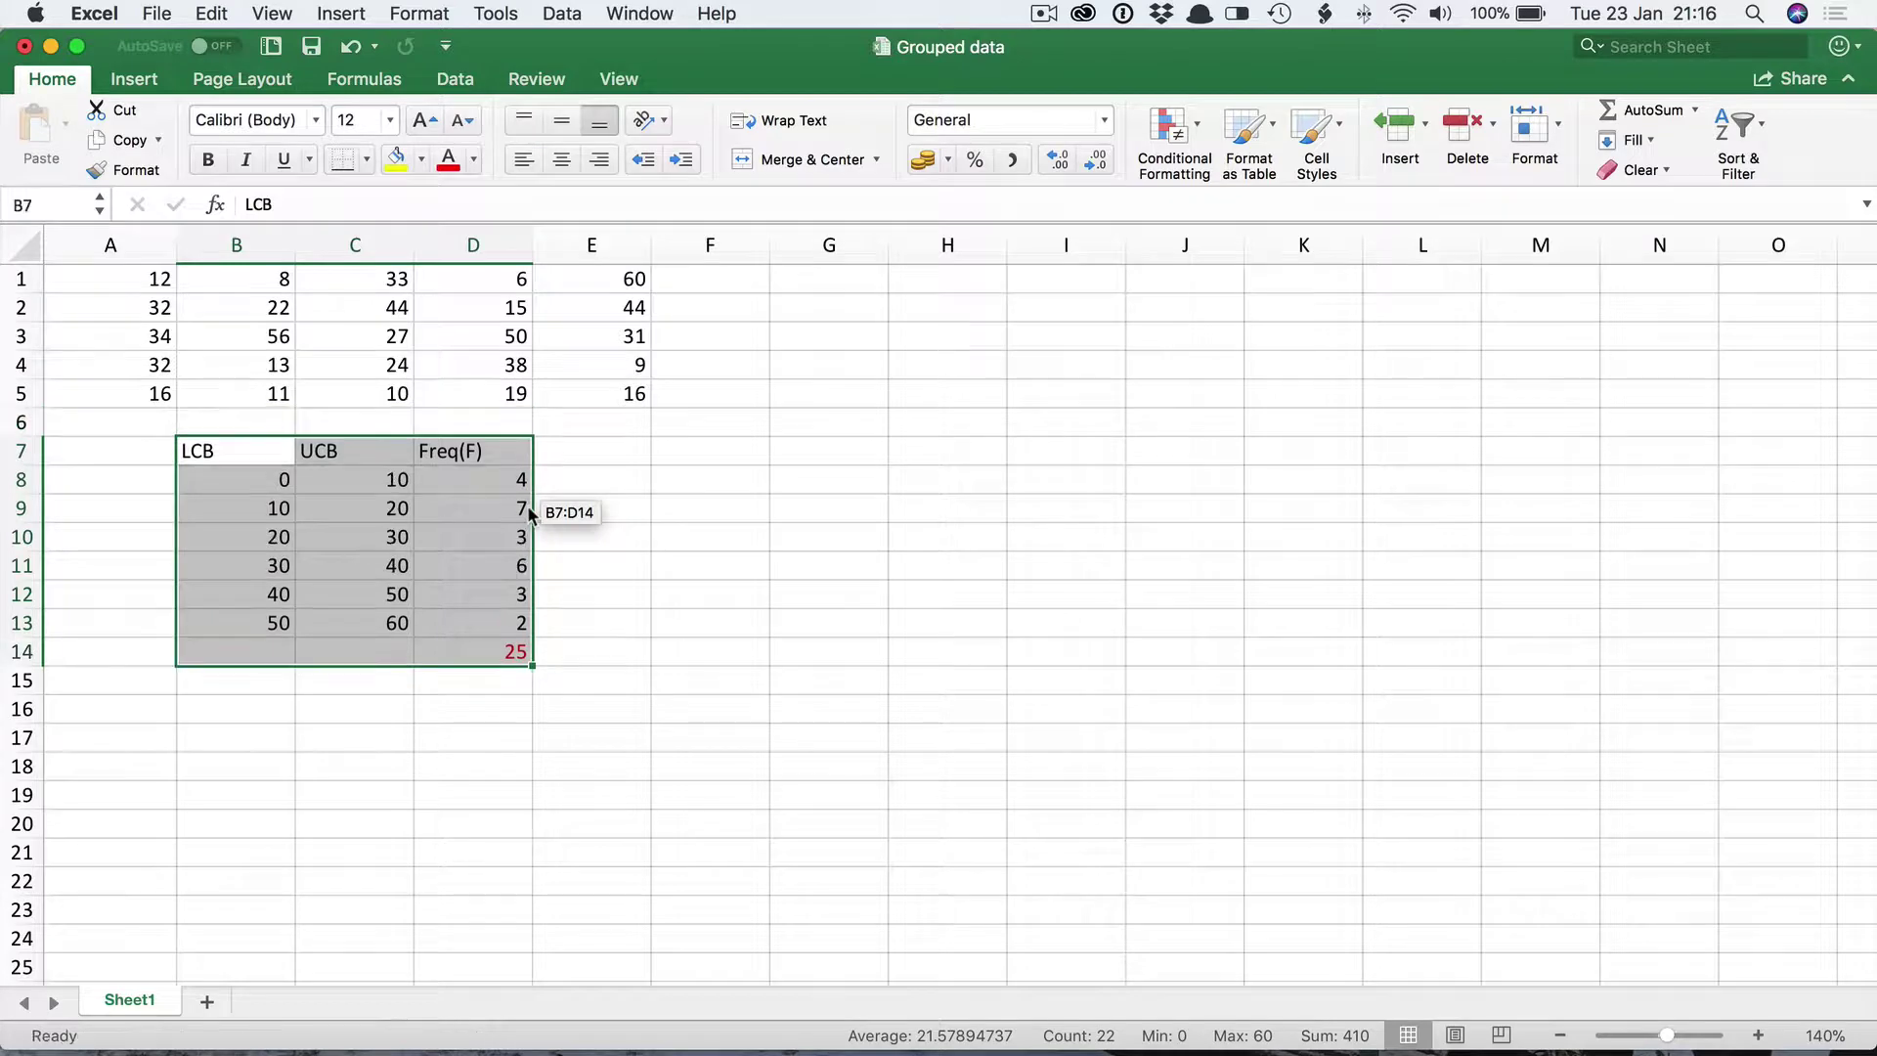
click(670, 512)
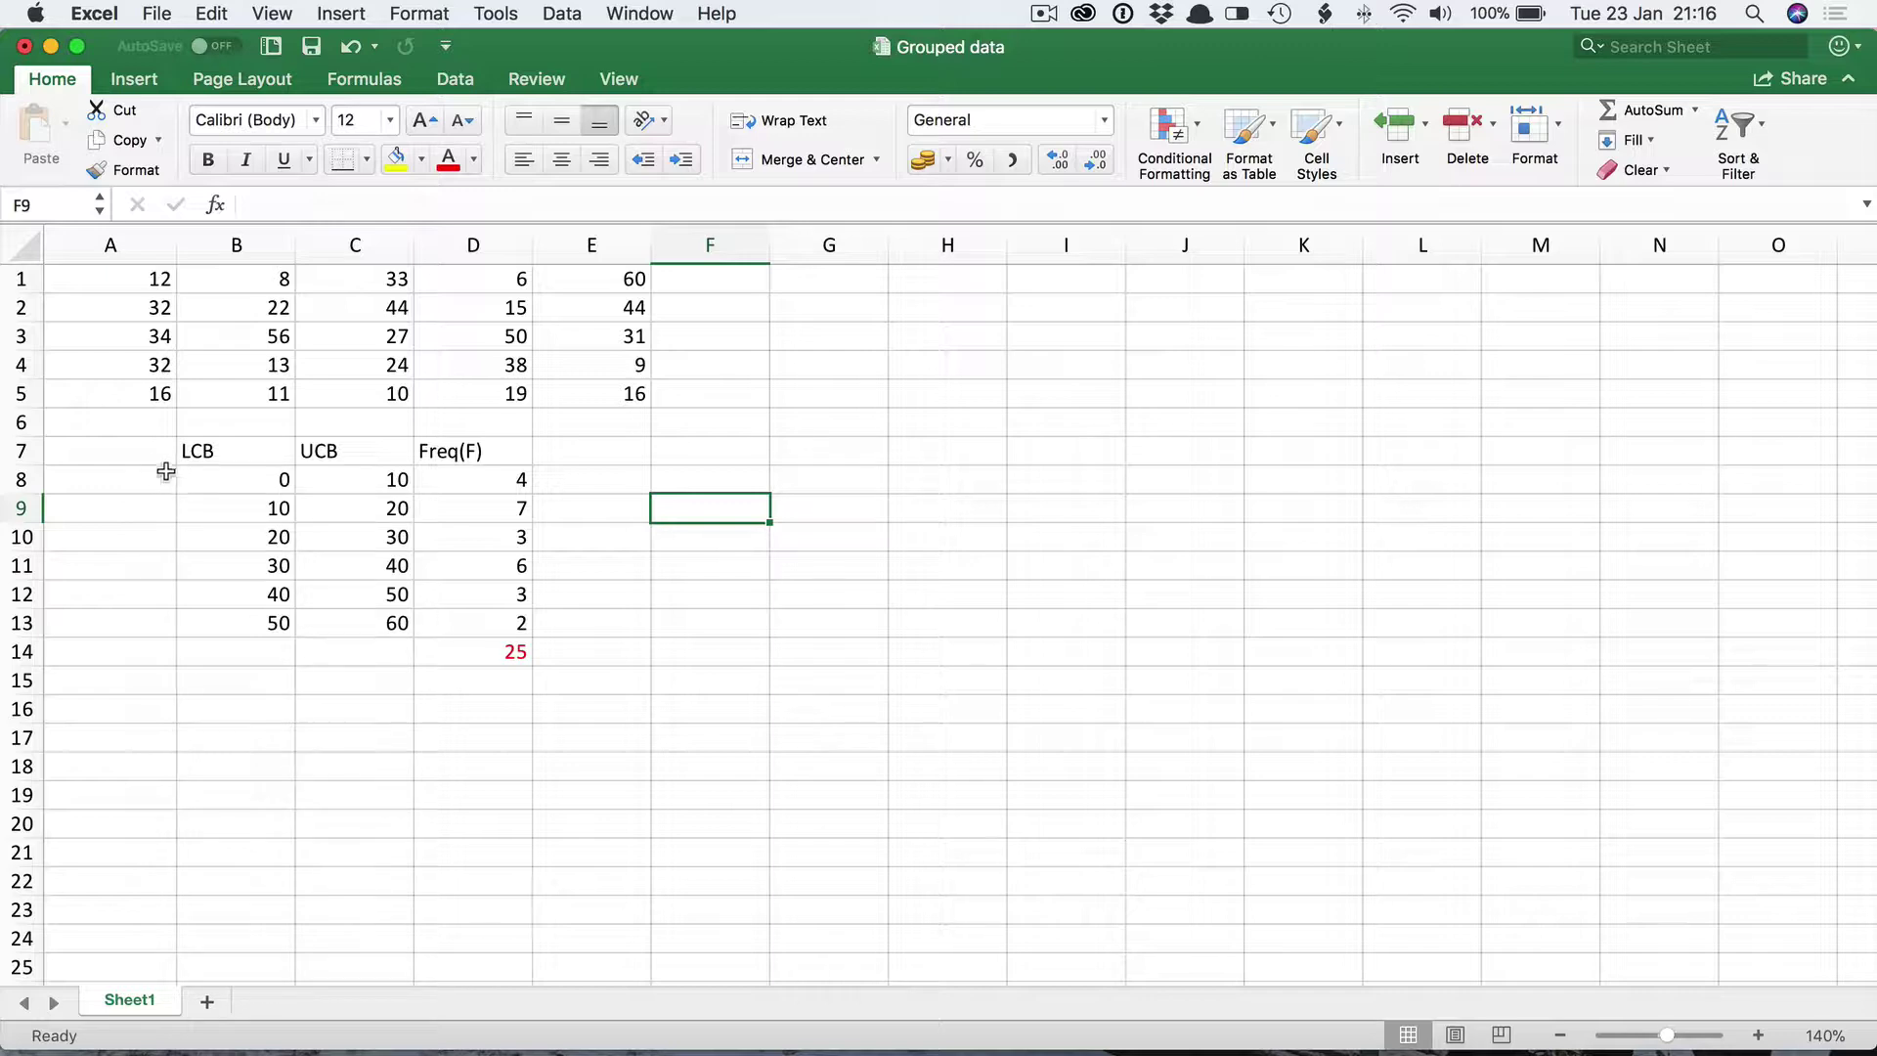
- Enter 'Intervals' in A7, then '0 up to 10' and '>10 up to 20', filling the rest to '>50 up to 60'
click(138, 453)
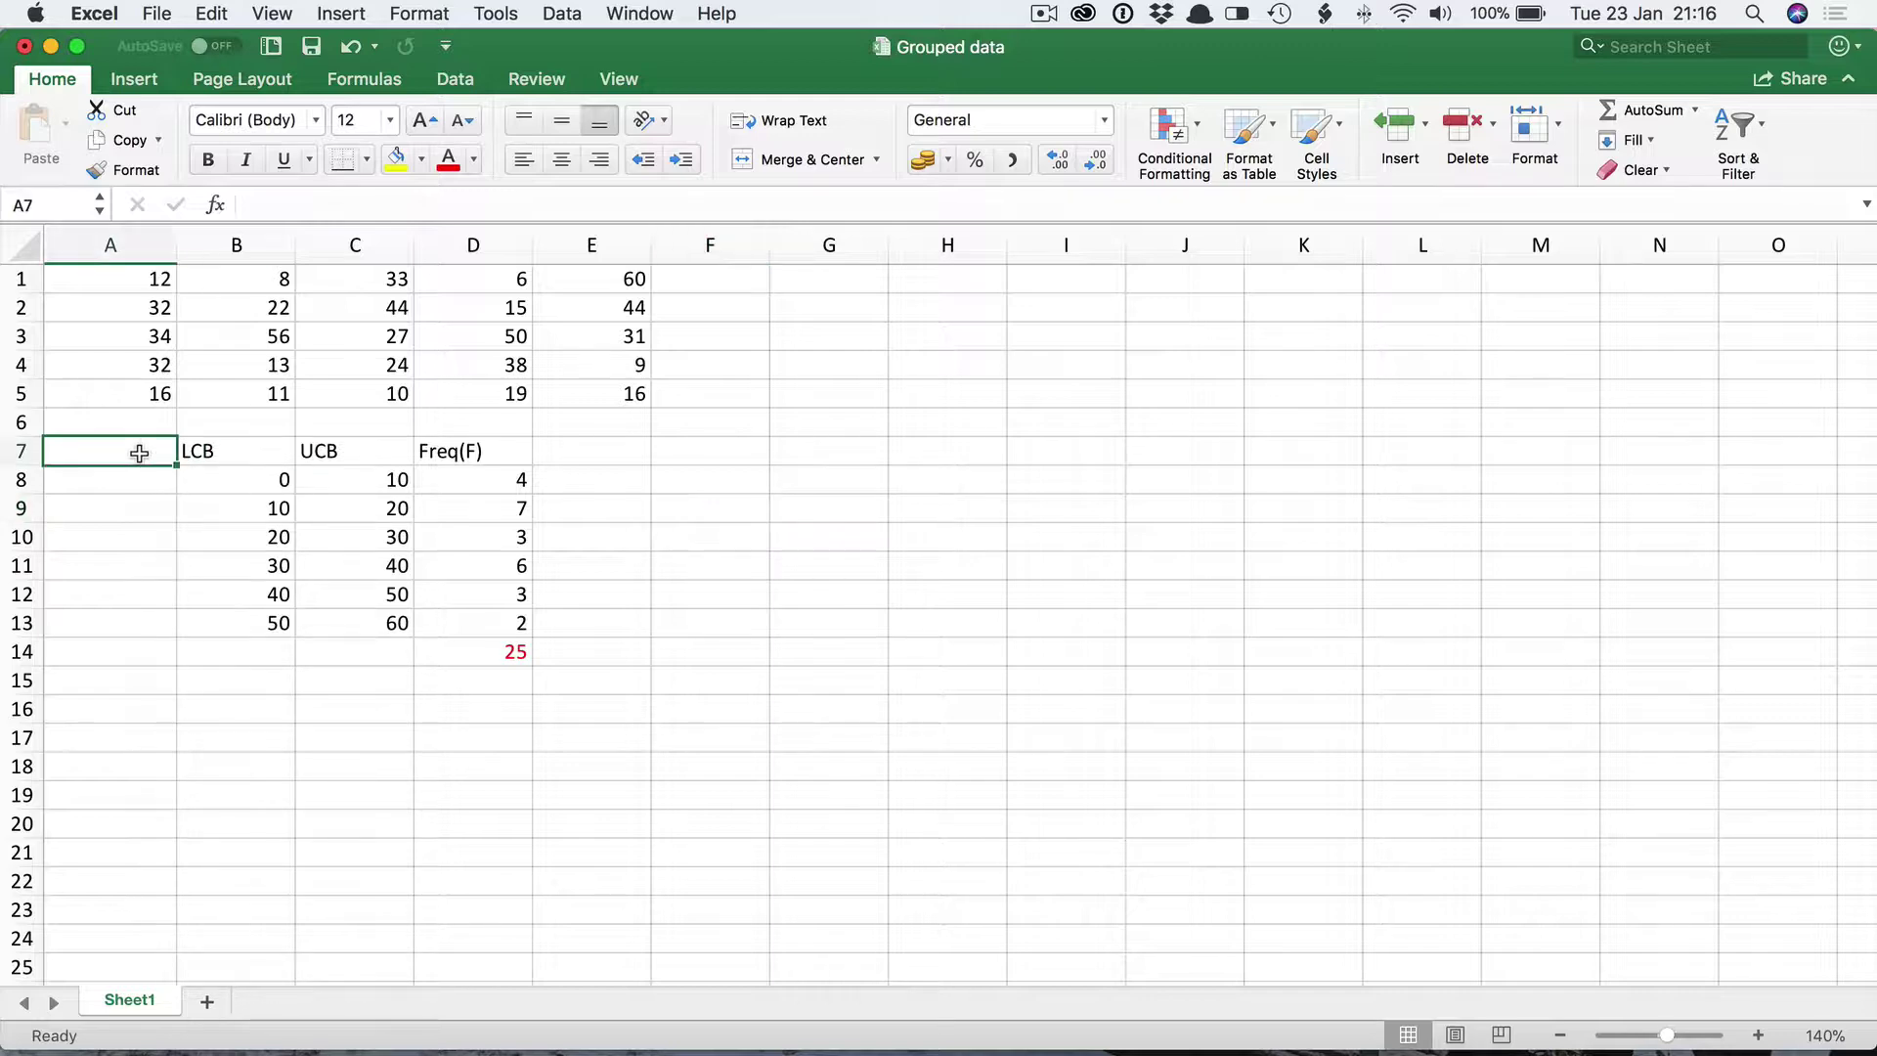
text(Interv)
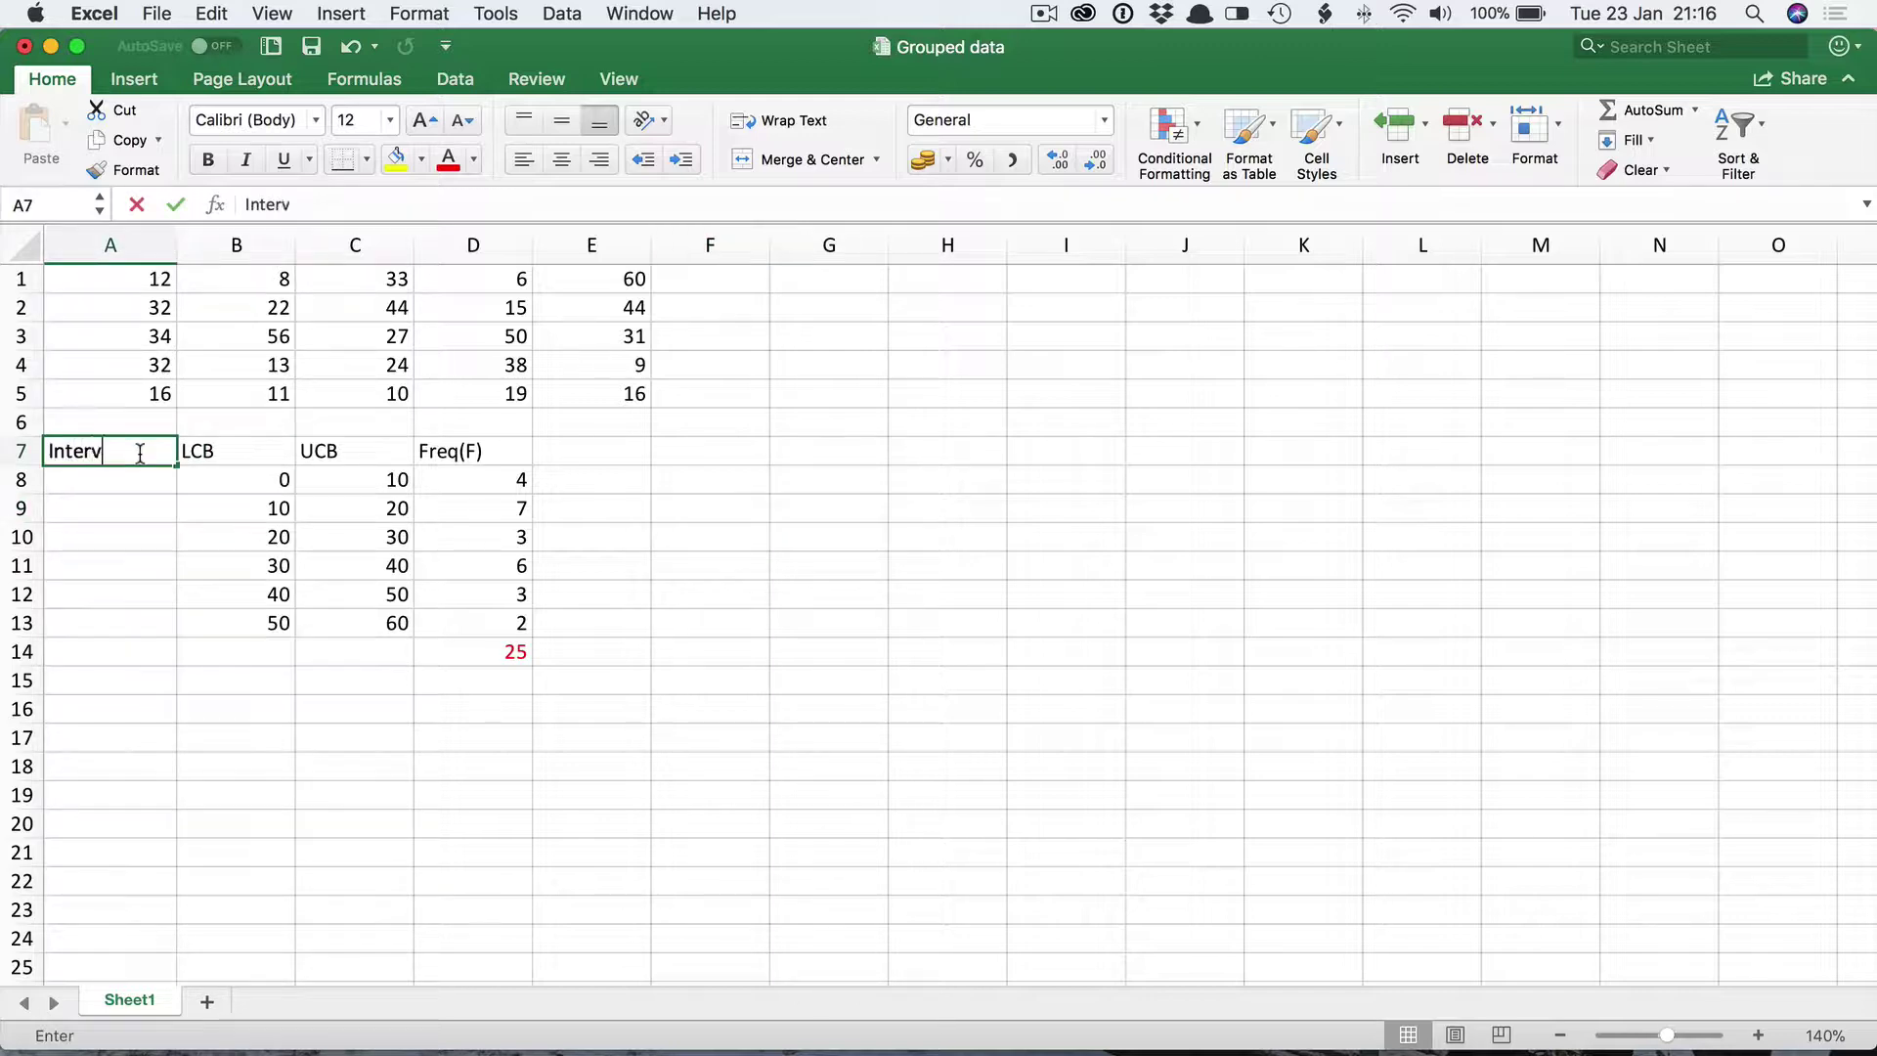
text(als)
key(Return)
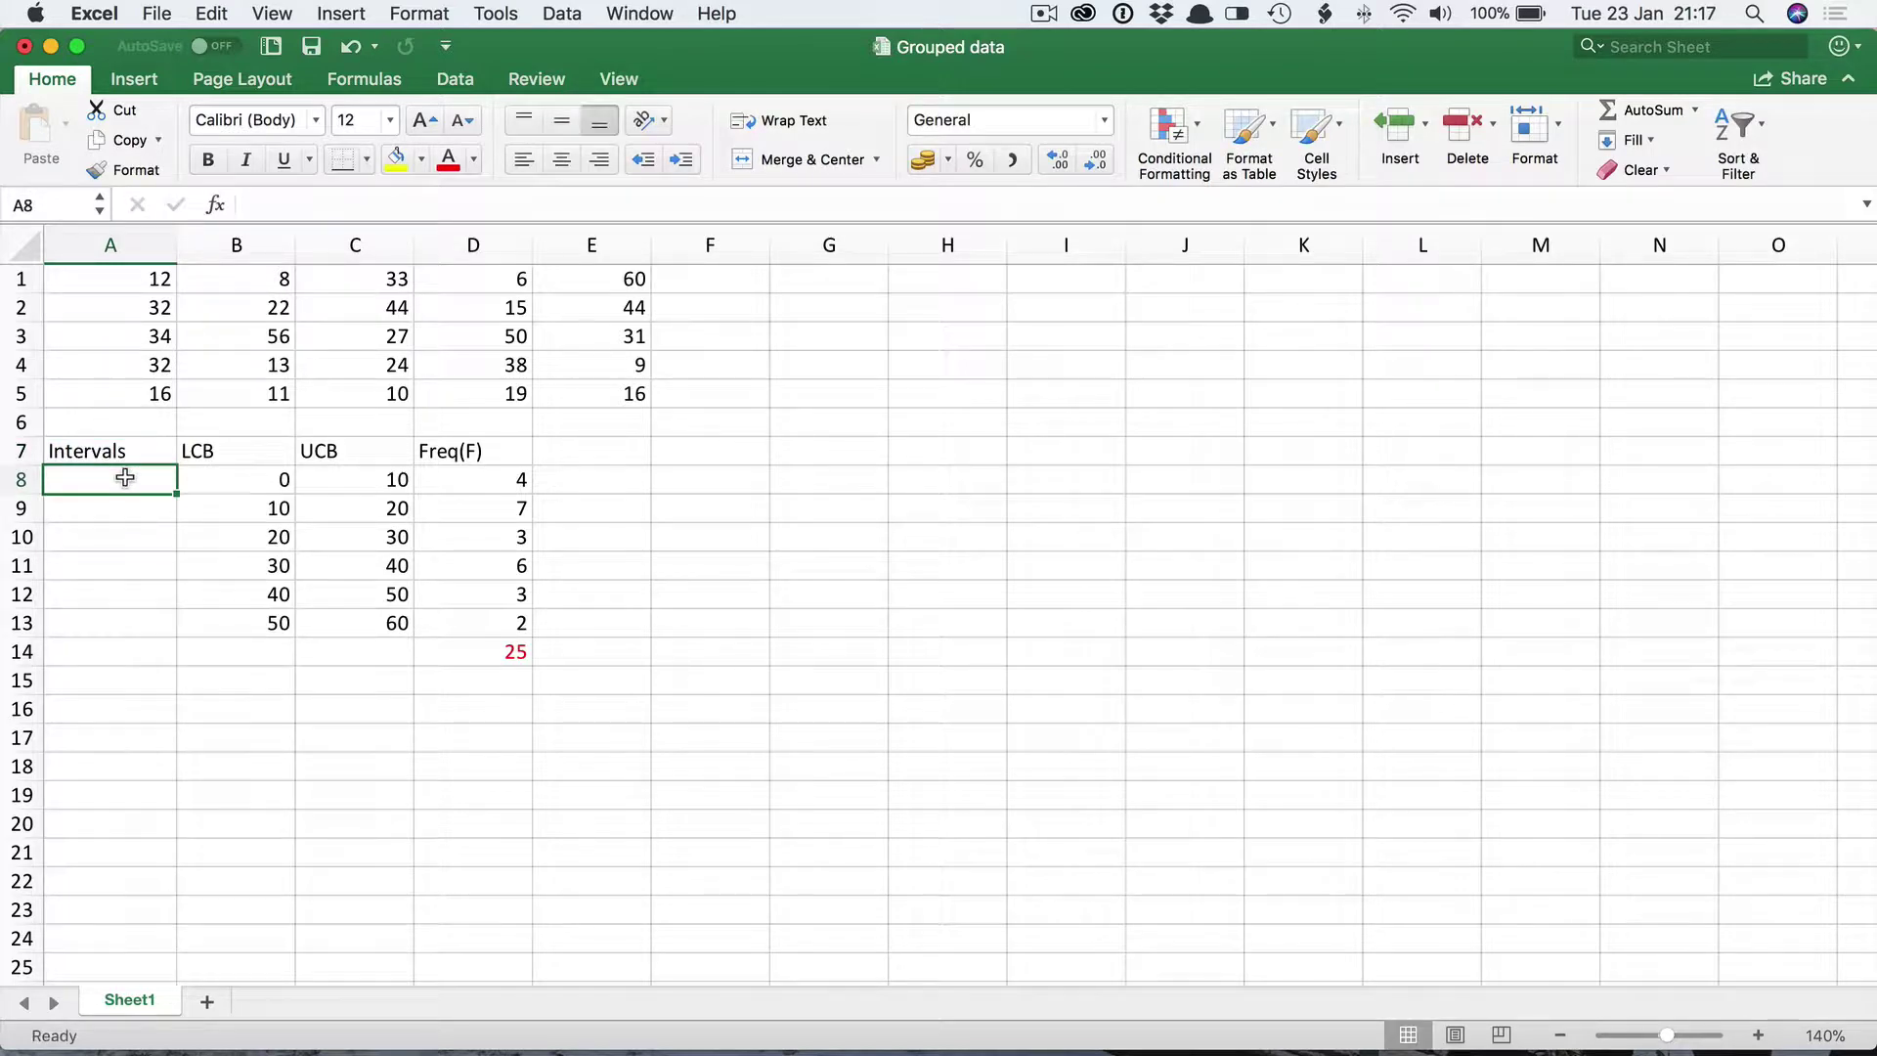
text(0)
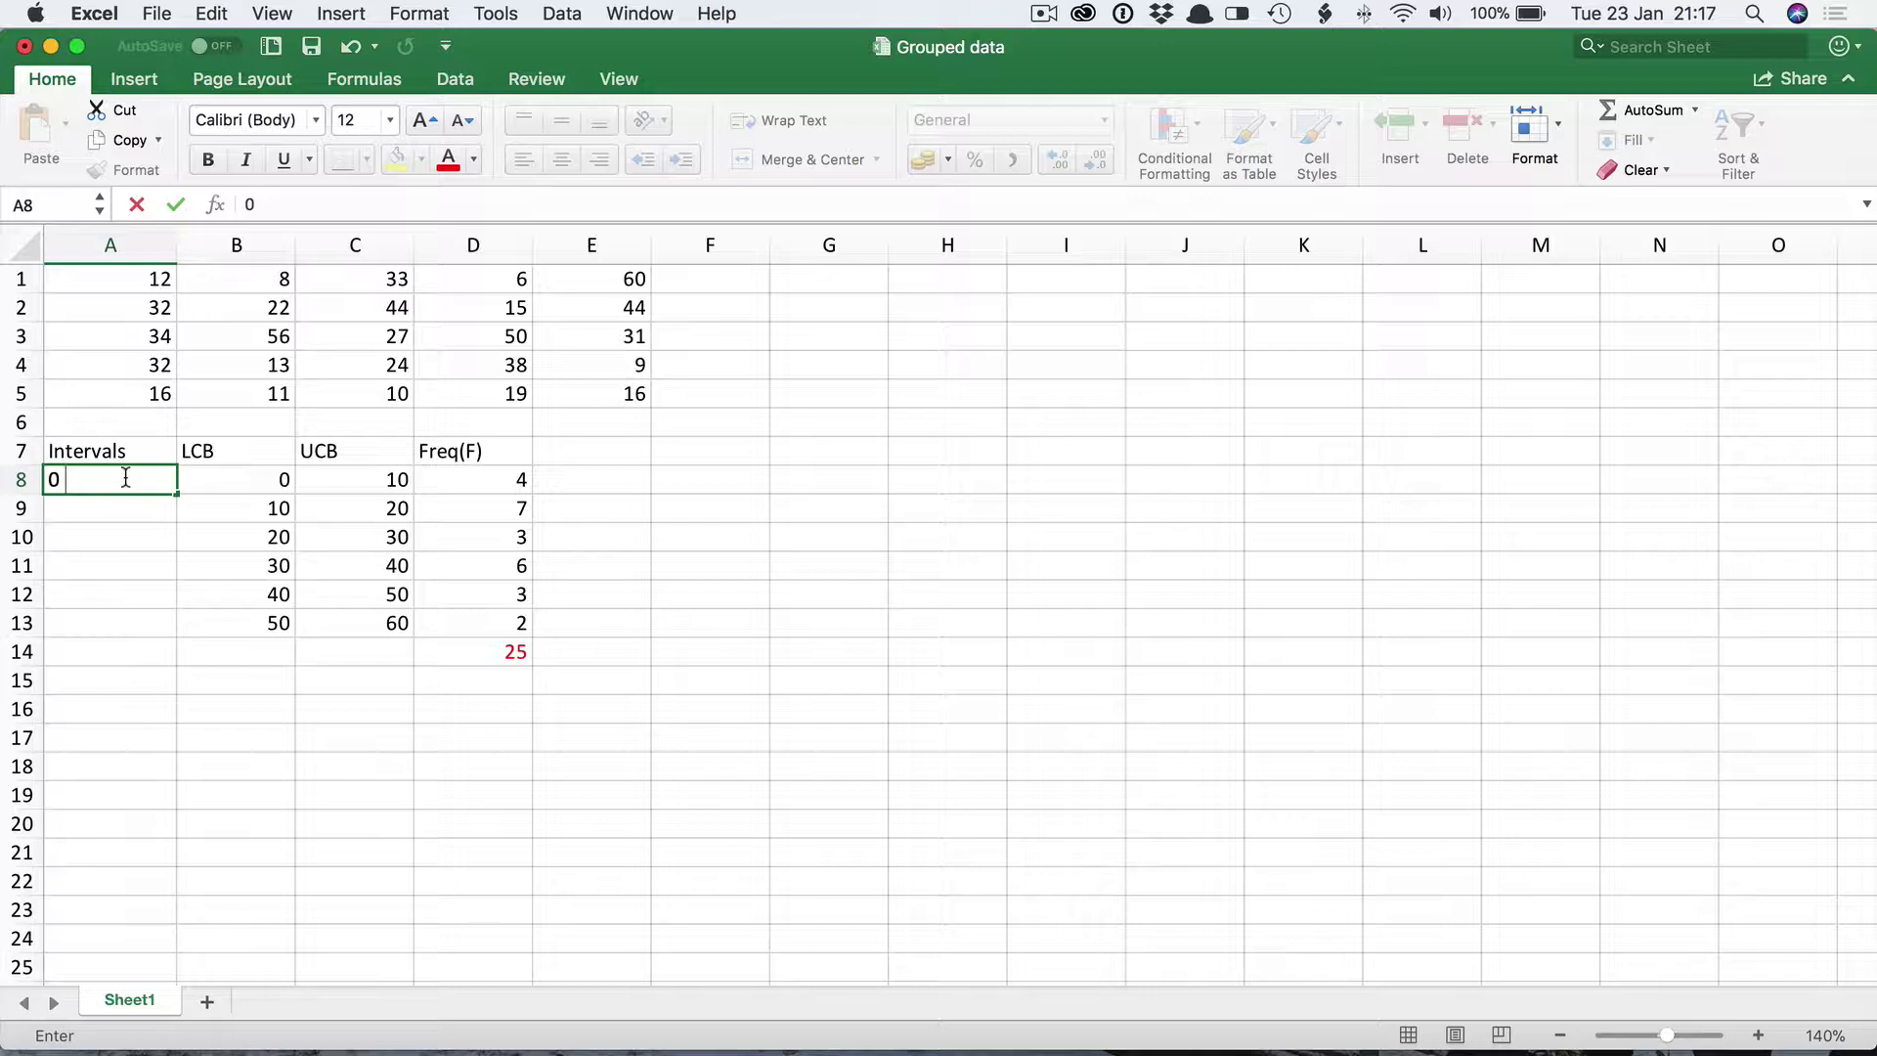
text( up to 10)
key(Return)
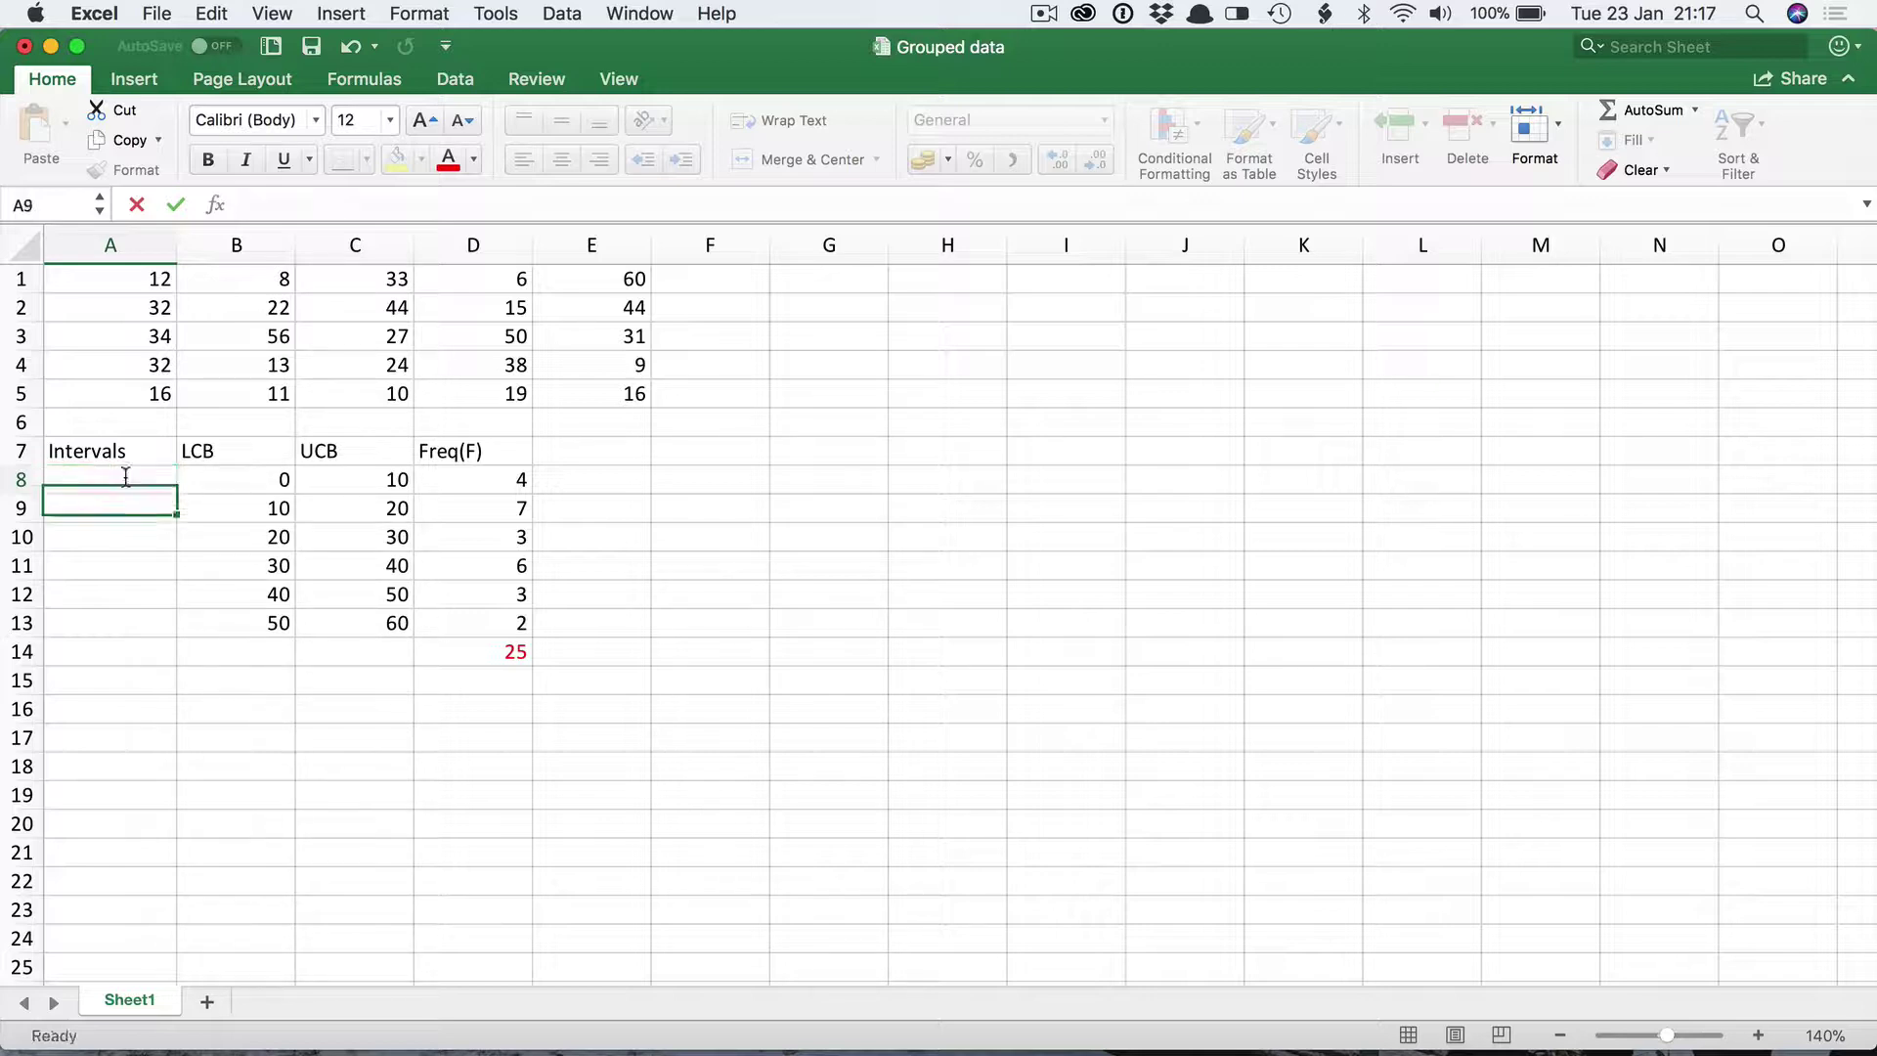
text(>)
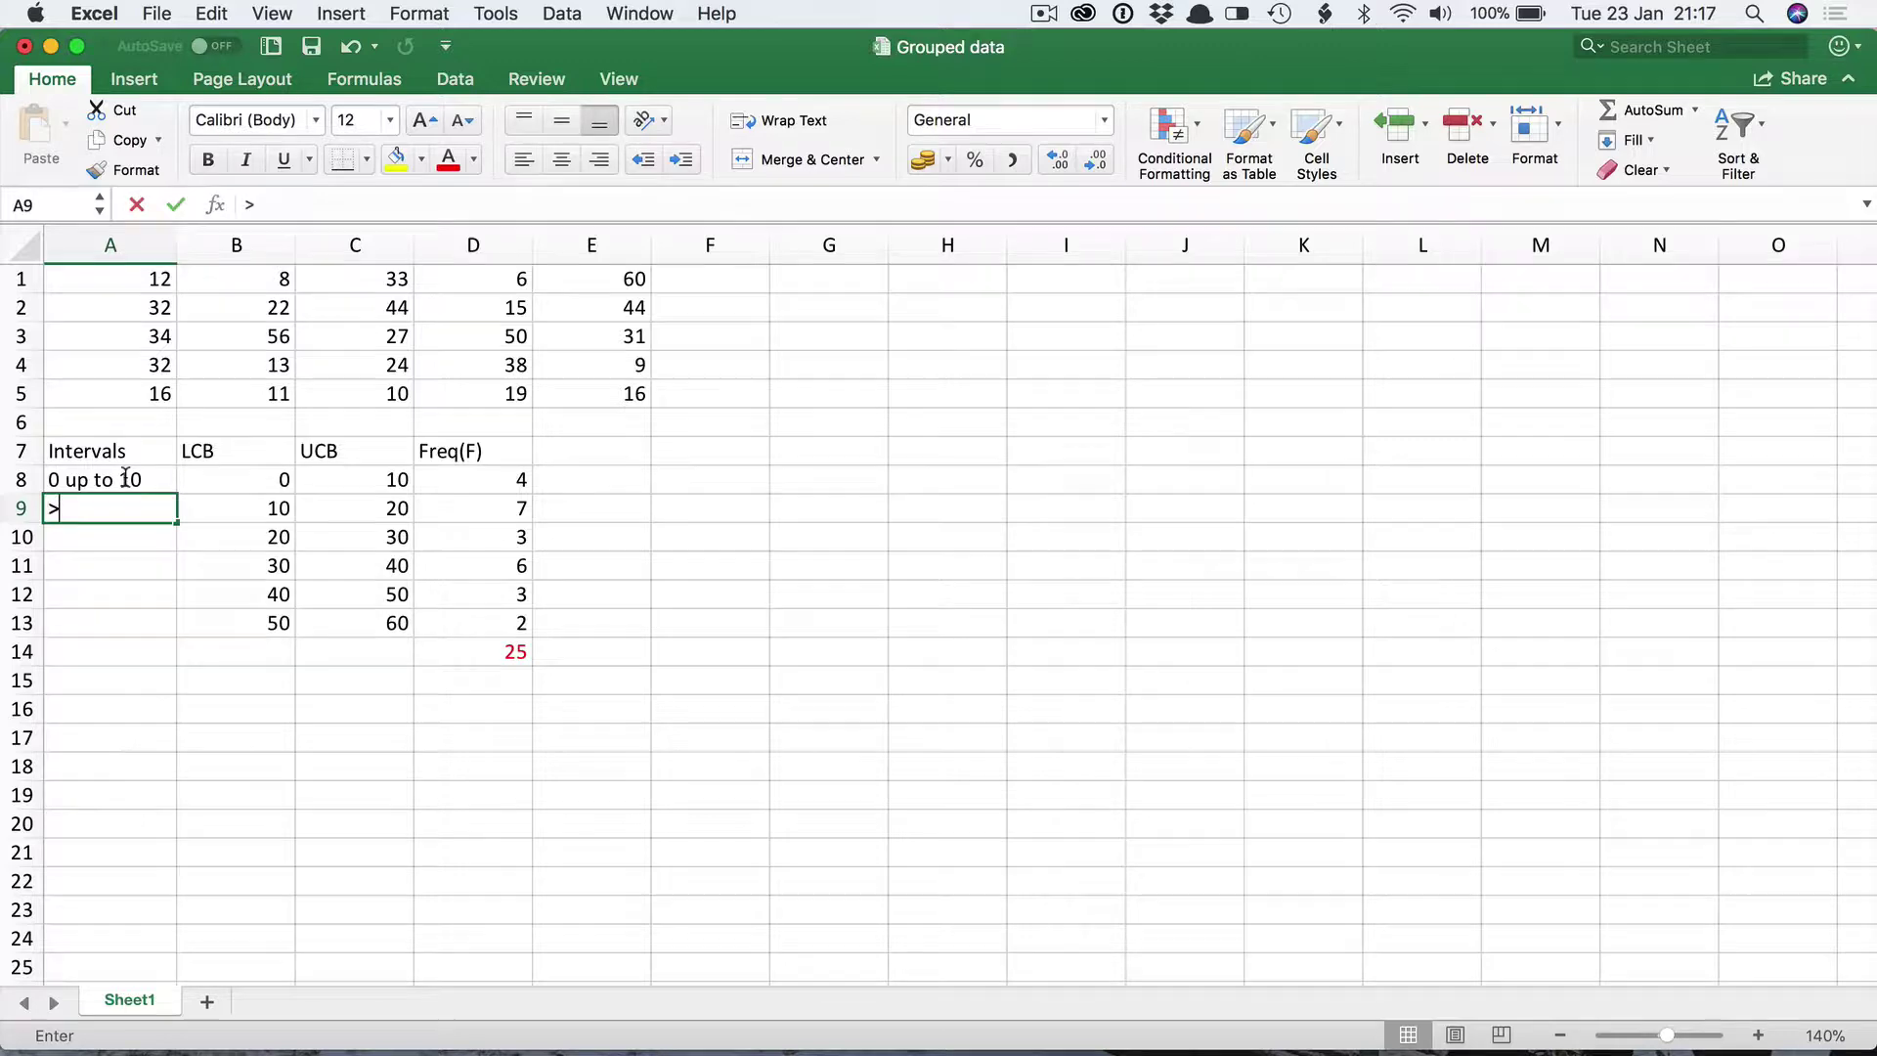
text(10 up to 20)
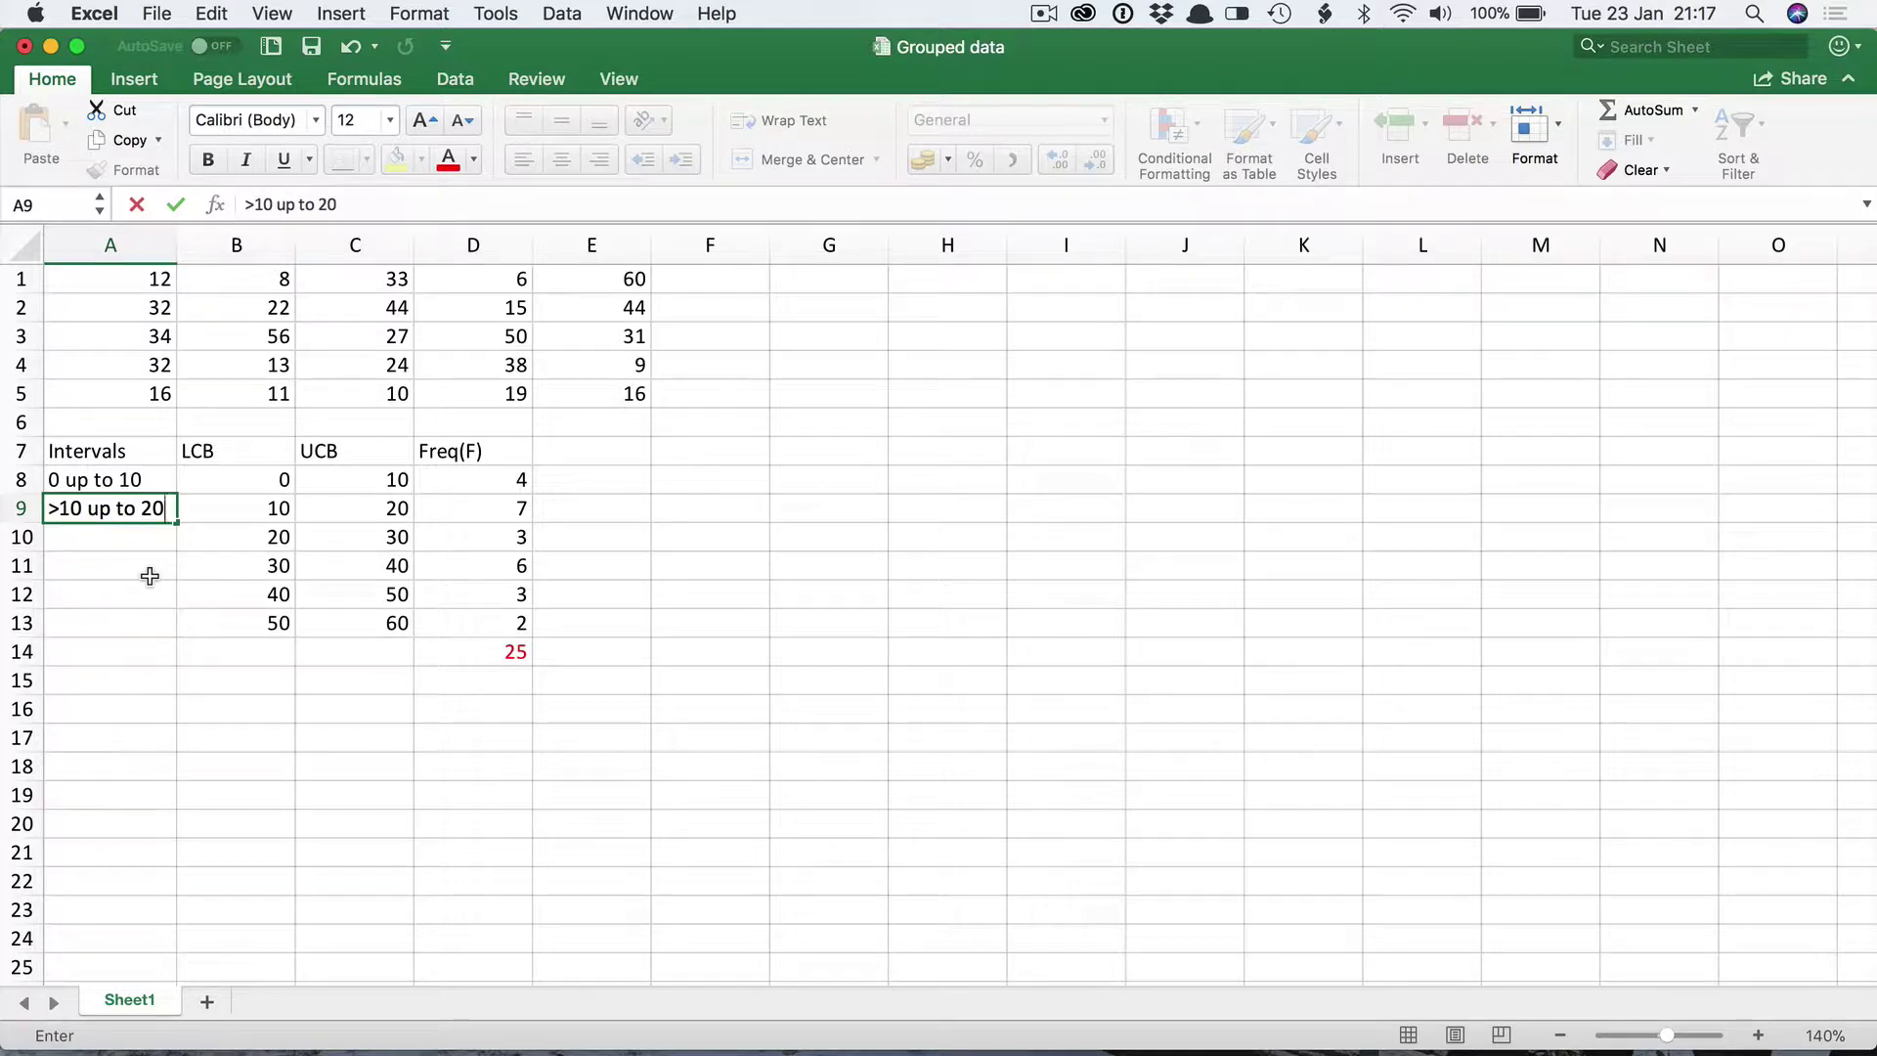
key(Return)
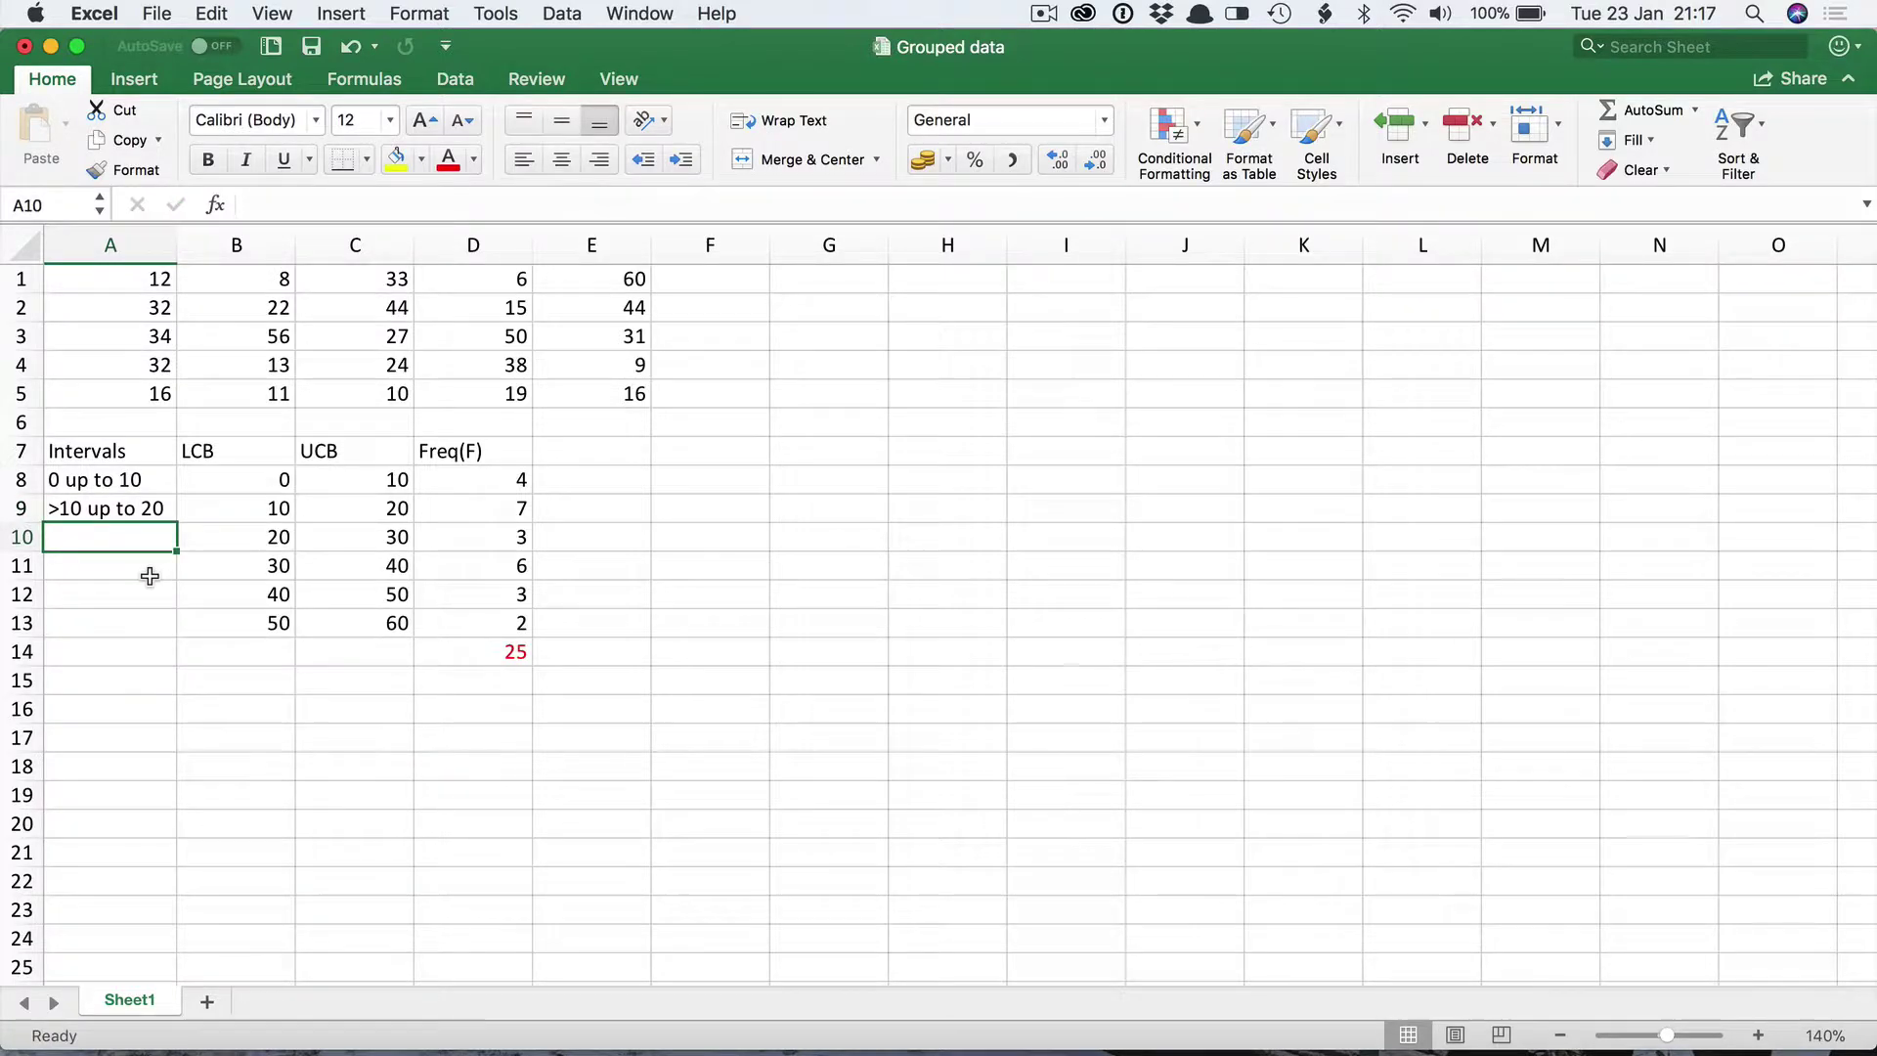
text(>20 up to 30 >30 up to 40 >40 up to 50 >50 up to 60)
click(662, 729)
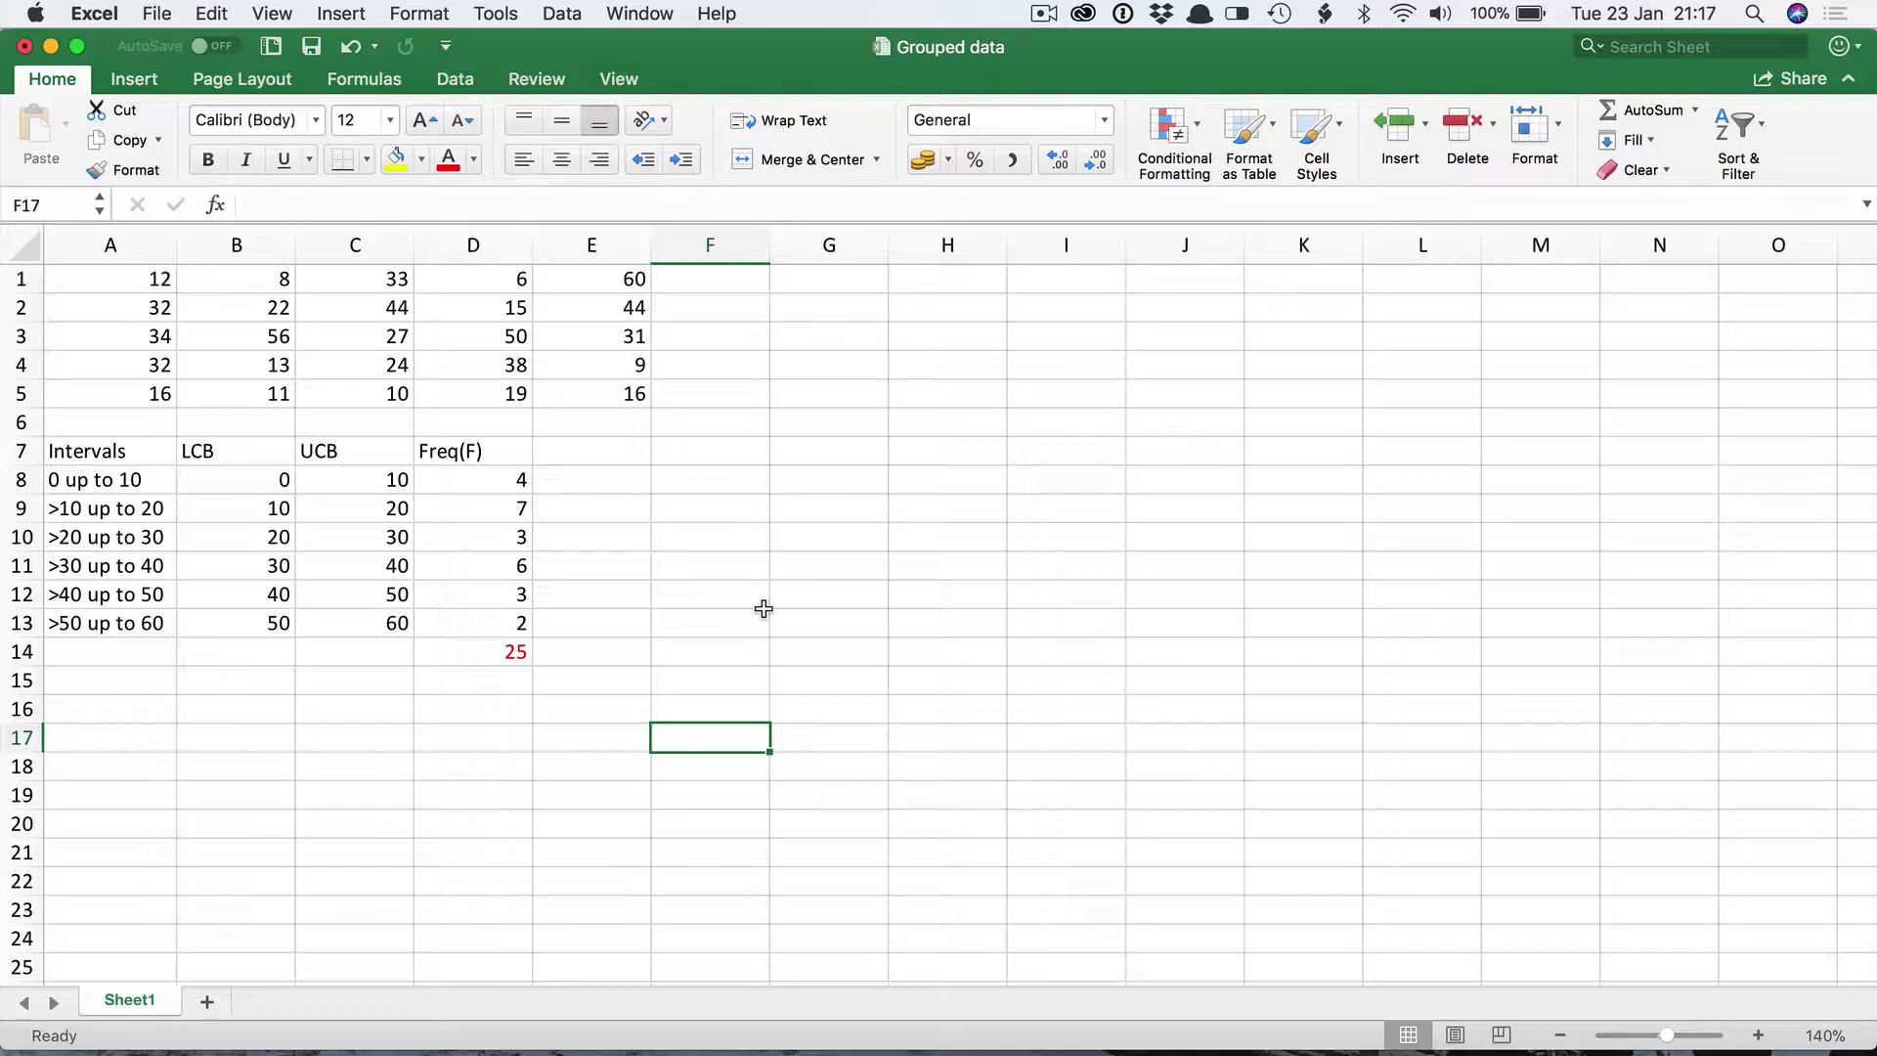
- Select the frequencies in D8:D13 and bring up the Insert column chart gallery
click(491, 482)
drag(486, 503, 475, 622)
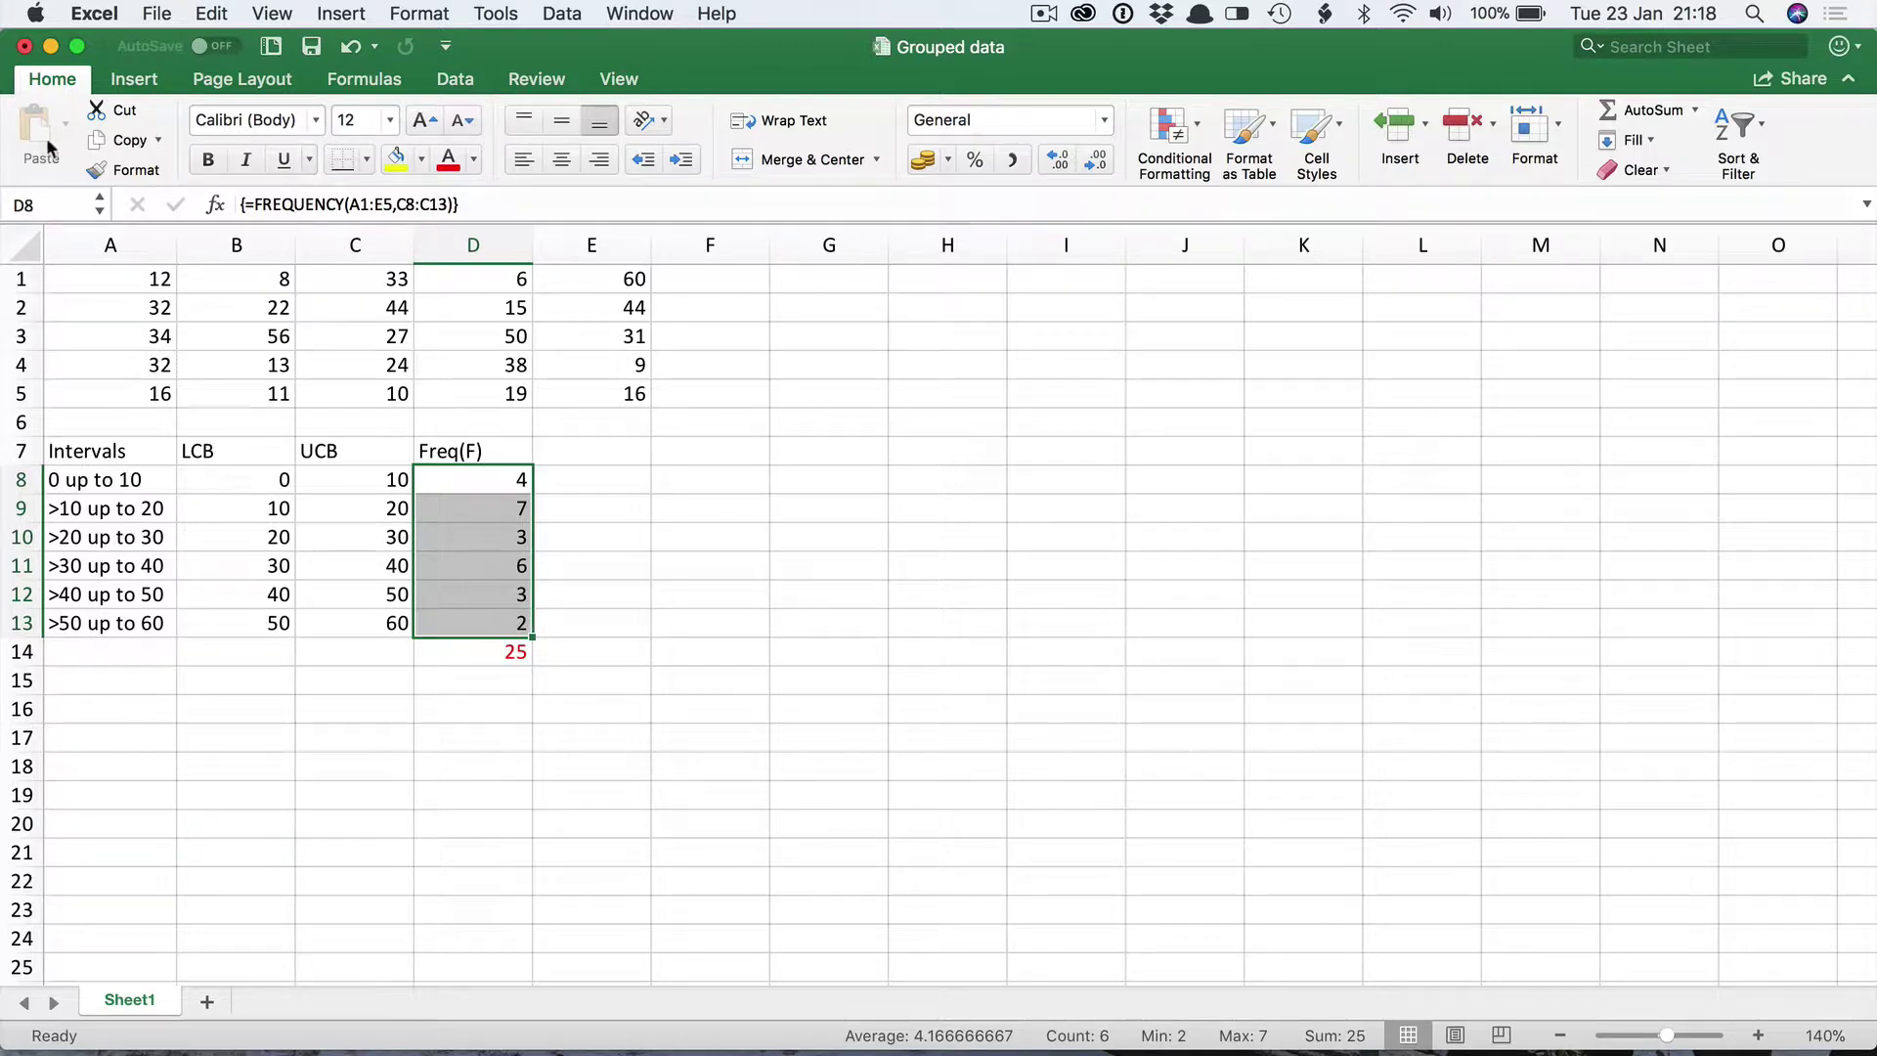
click(137, 80)
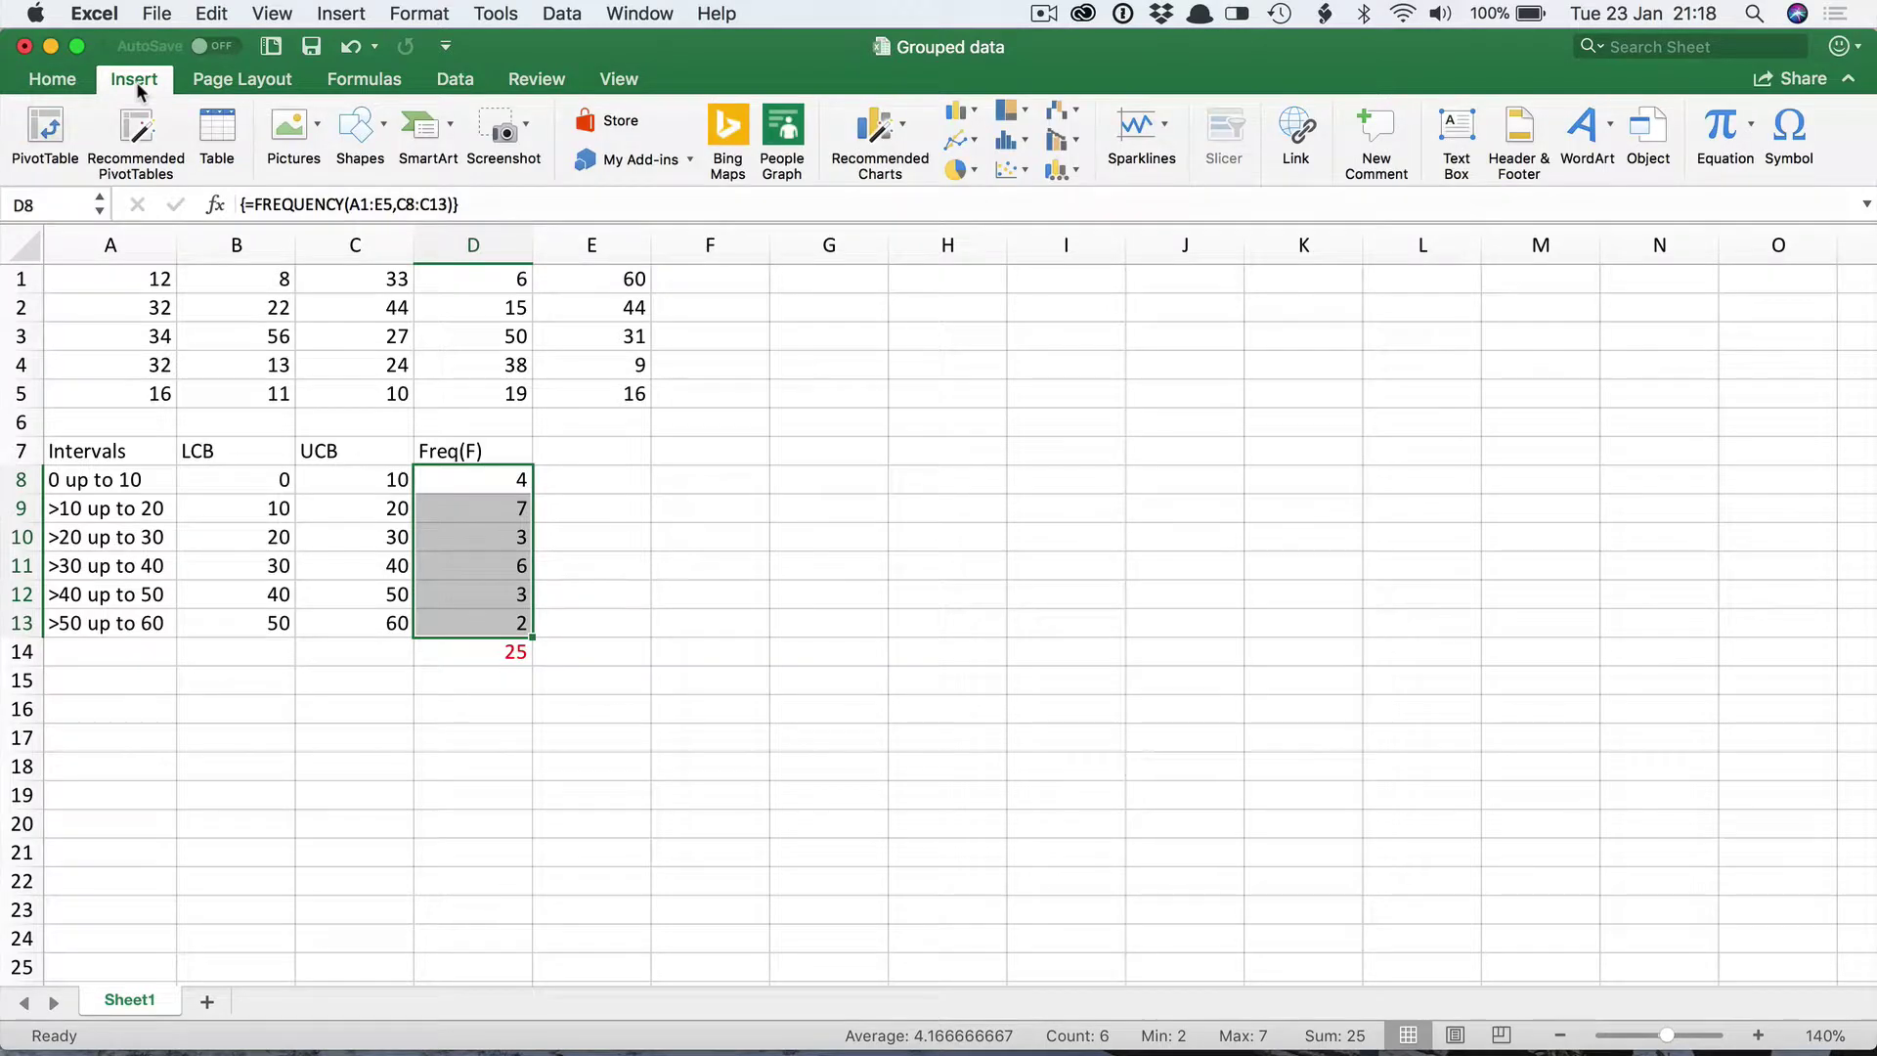
click(959, 116)
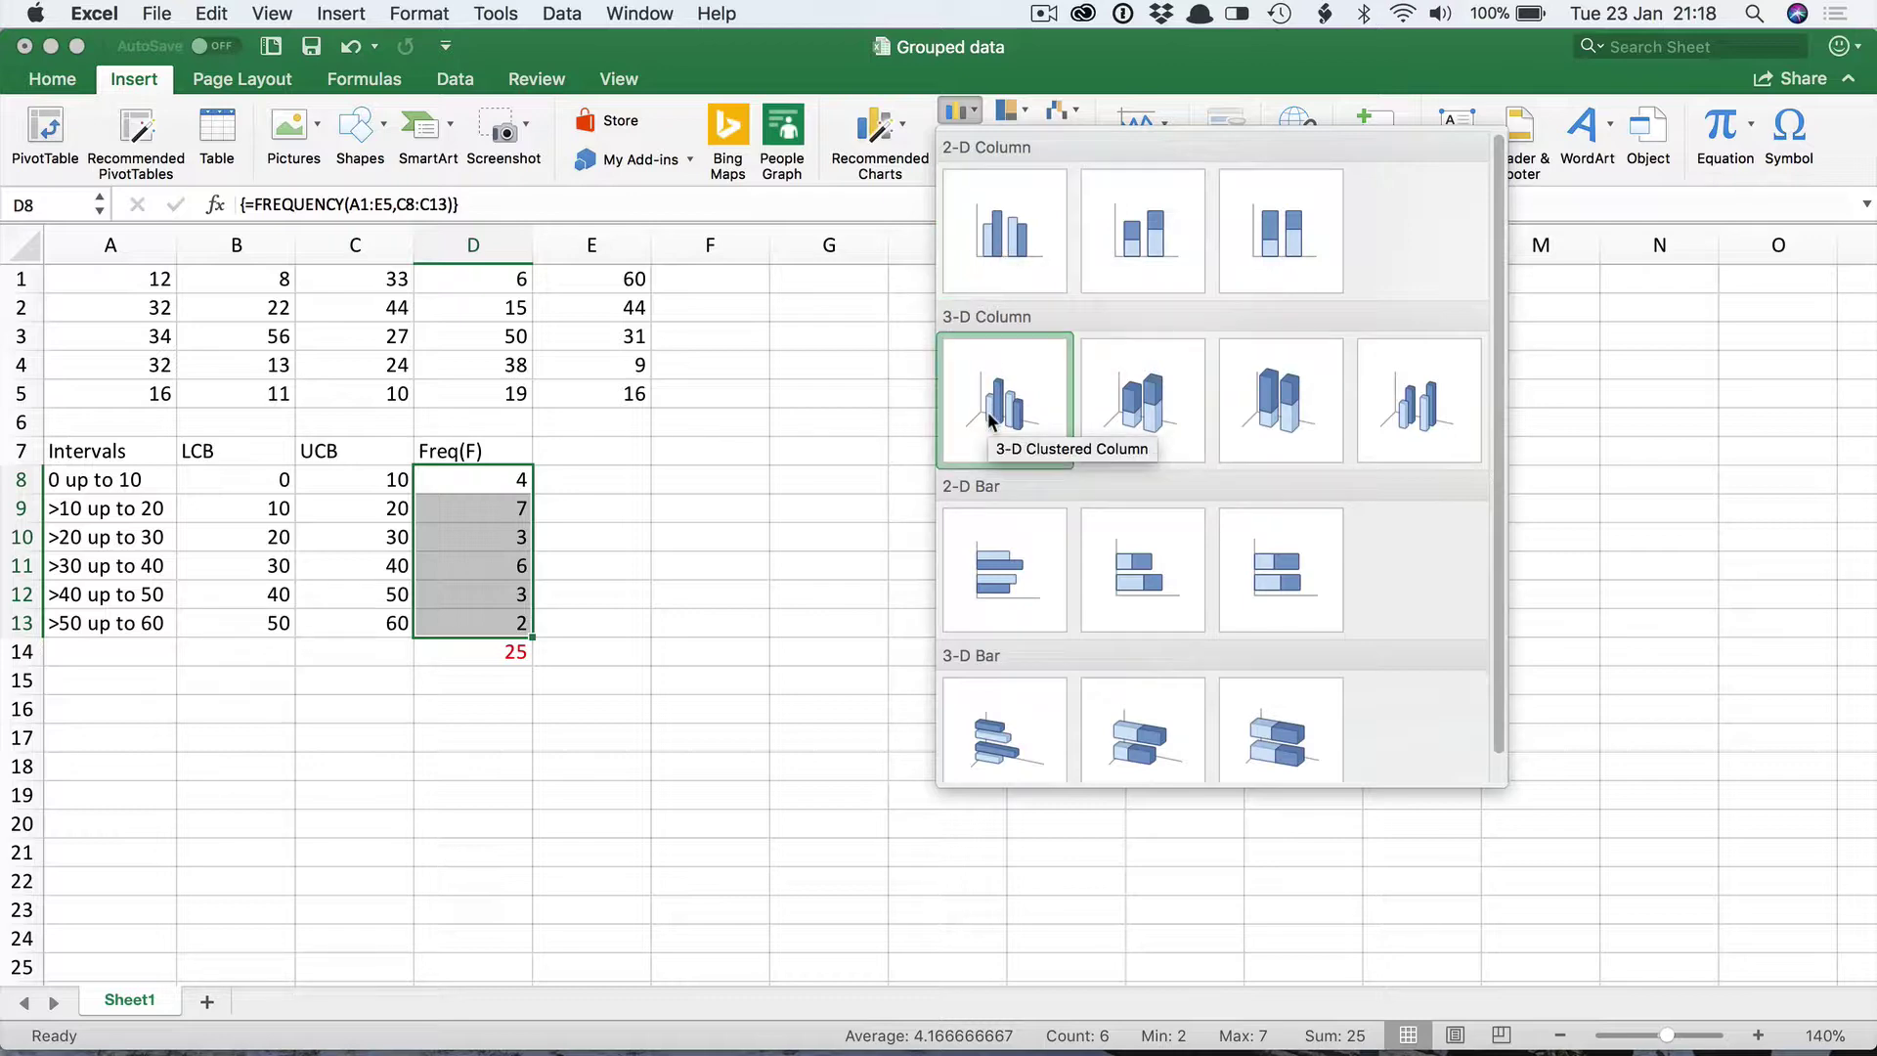
- Insert a 2-D clustered column chart, then move it beside the table and enlarge it
click(1003, 238)
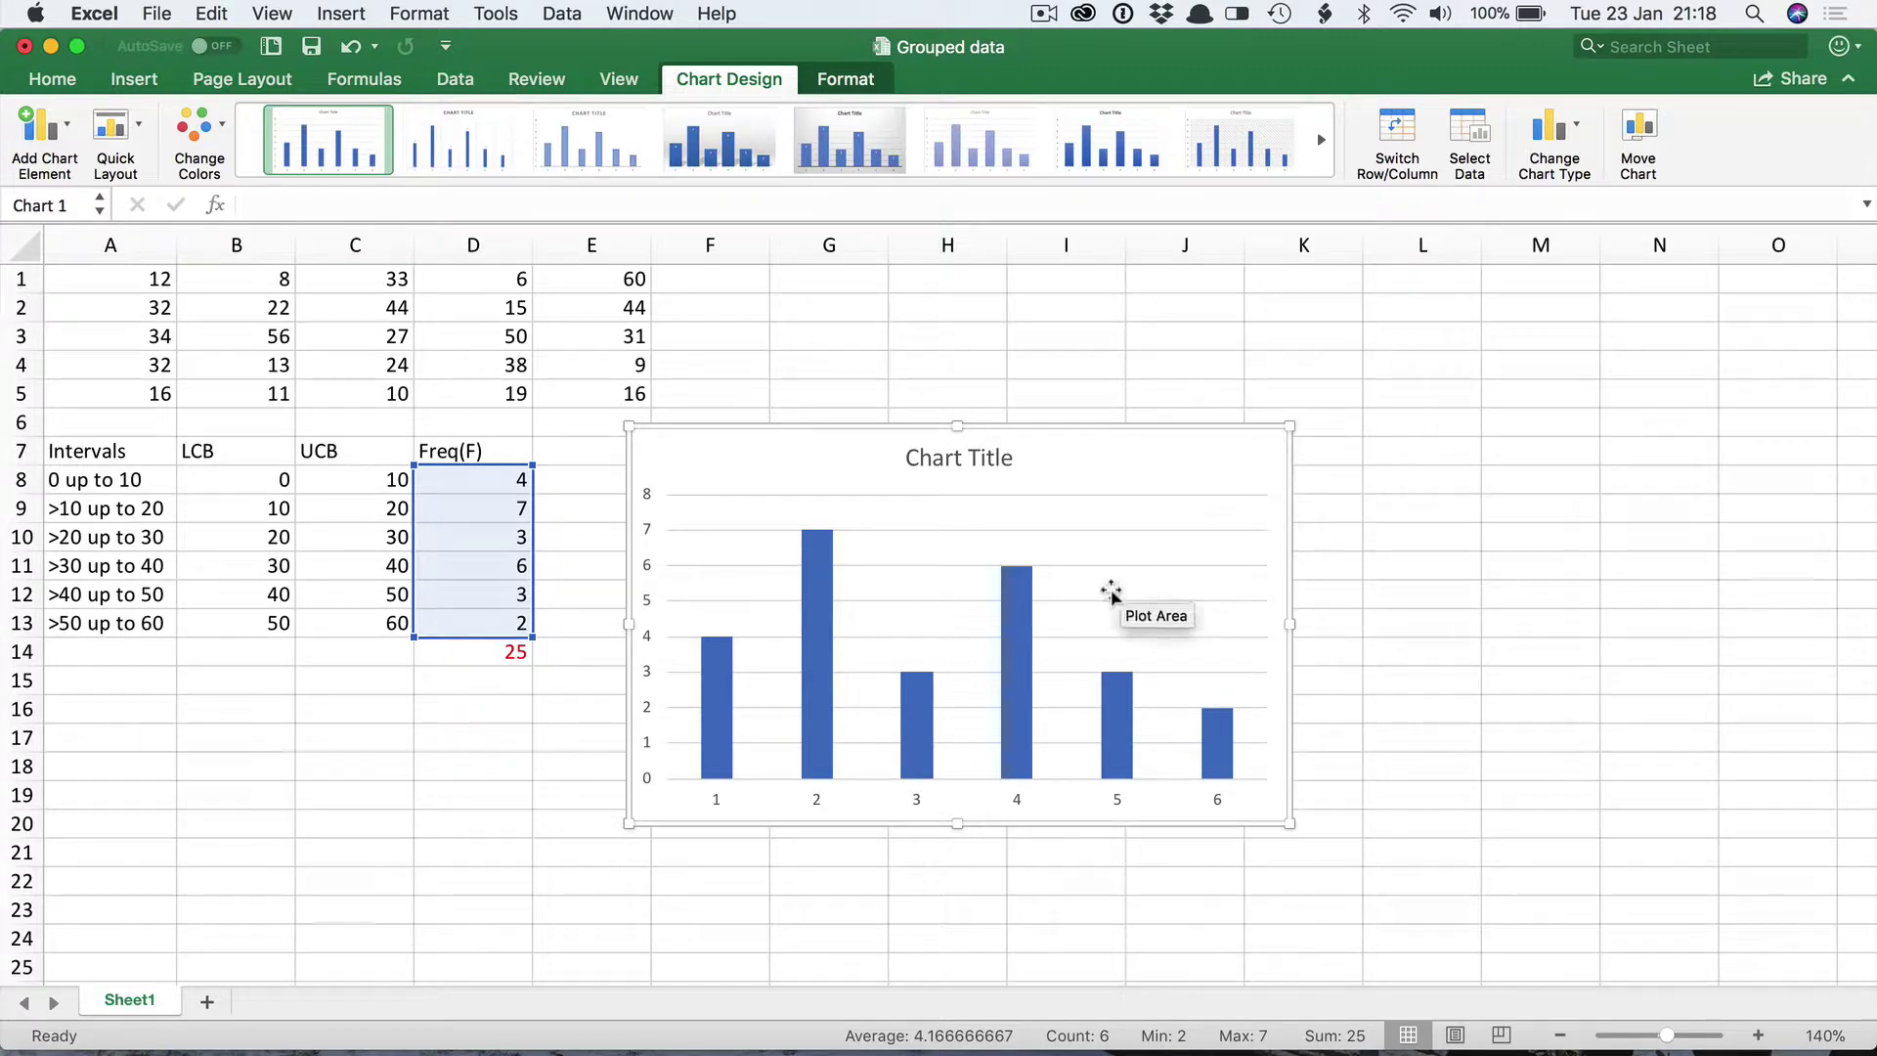
drag(1141, 456, 1227, 367)
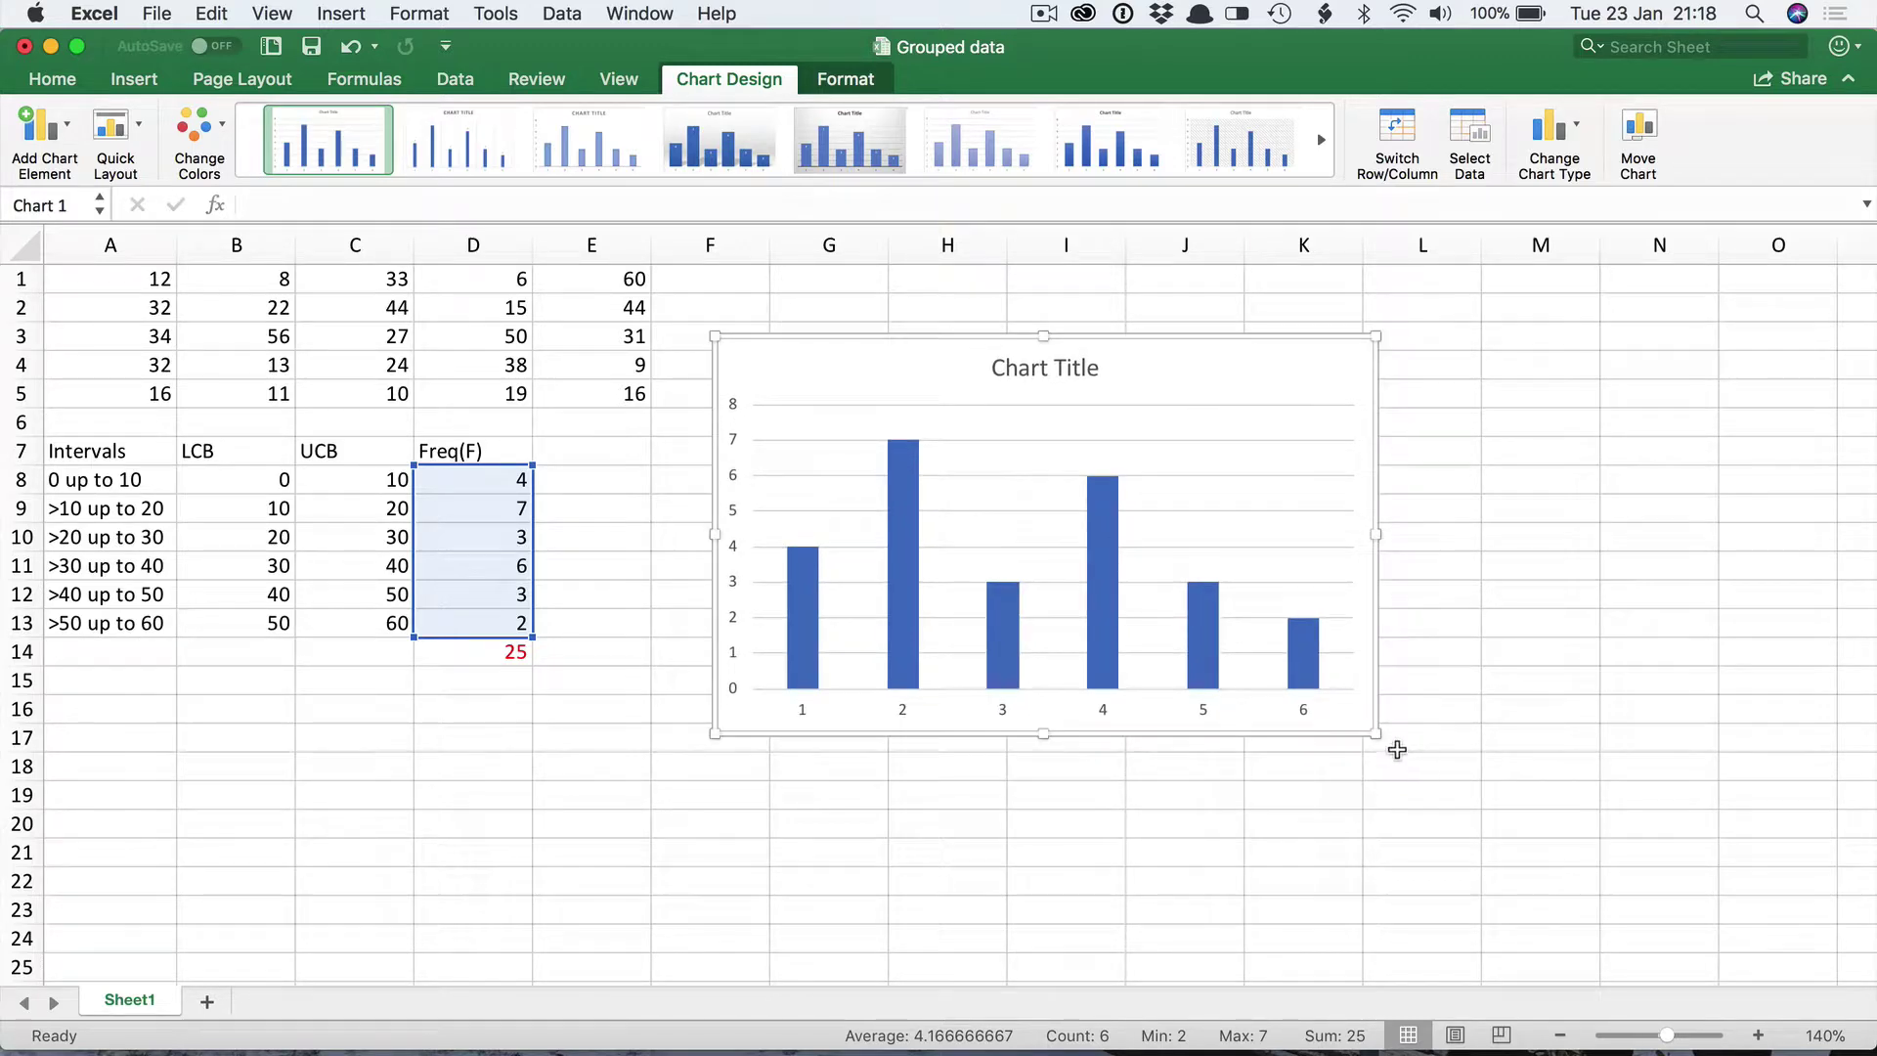
drag(1385, 745, 1438, 809)
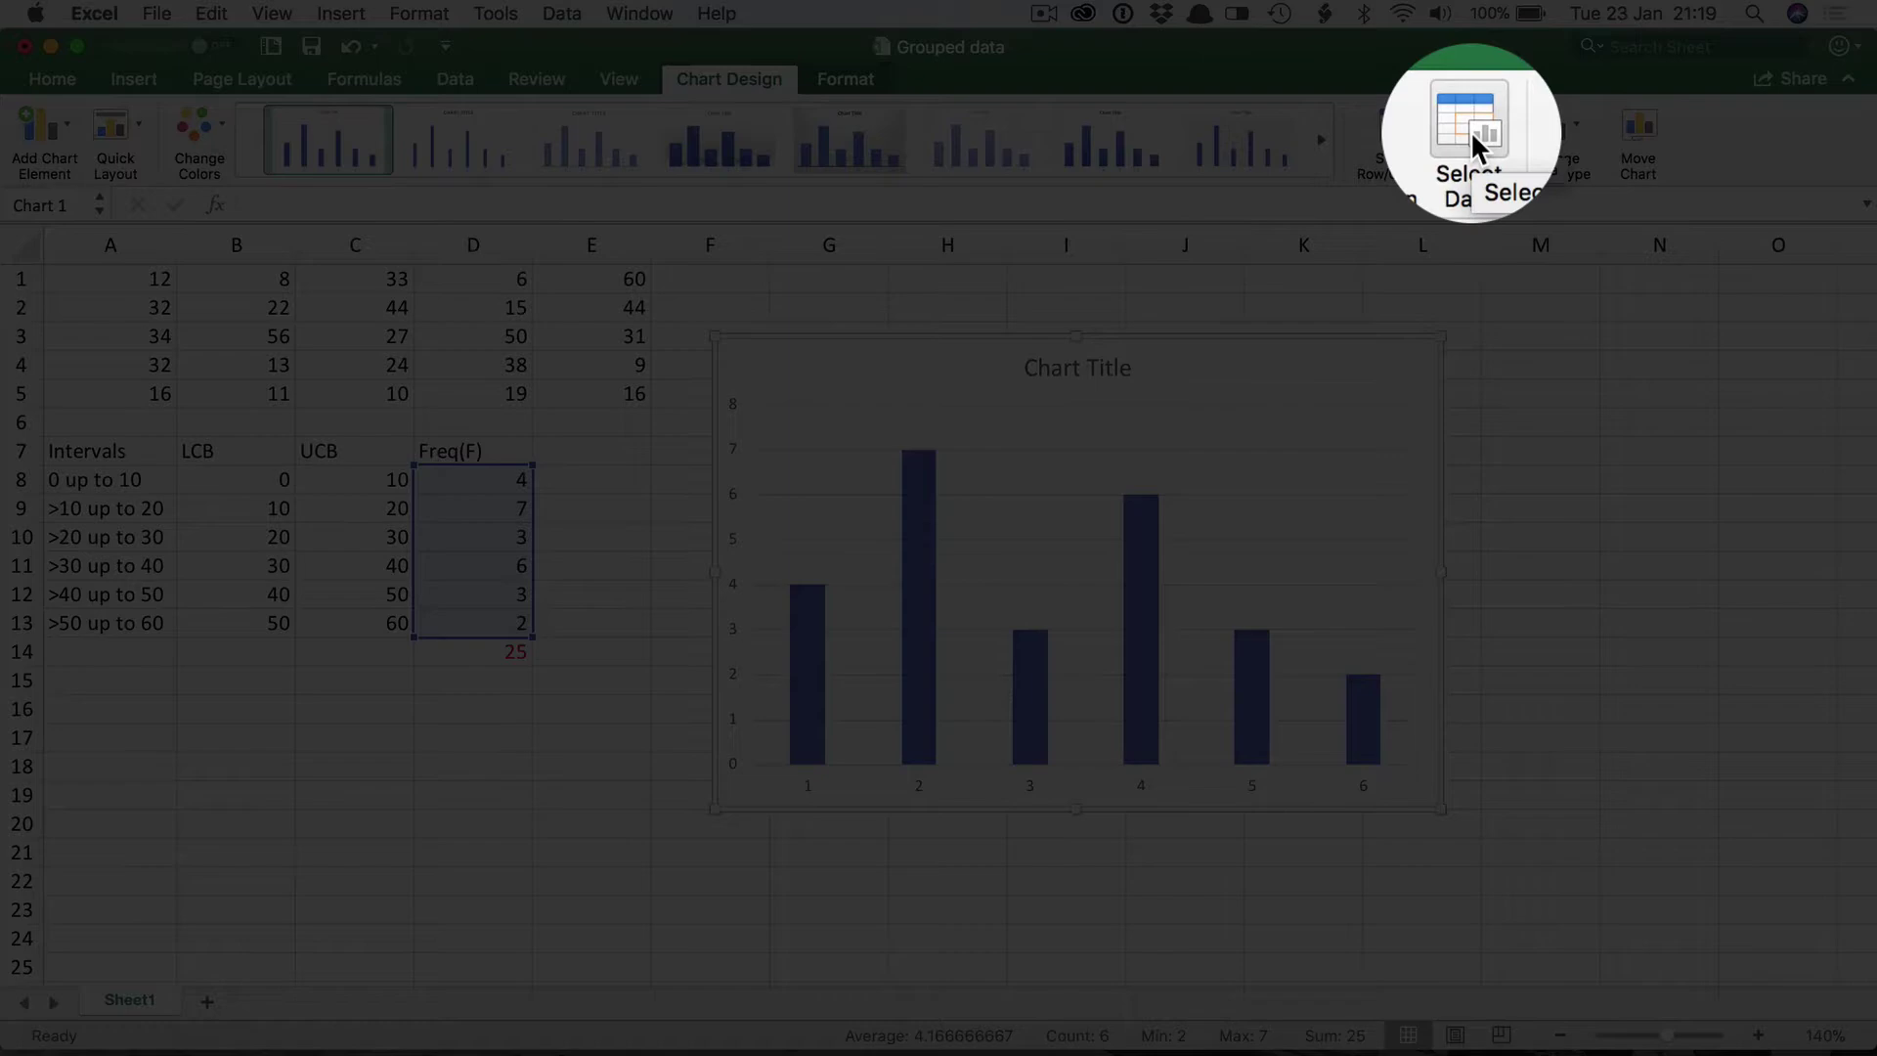
- Use the interval names in A8:A13 as the chart's horizontal axis labels via Select Data
click(1470, 131)
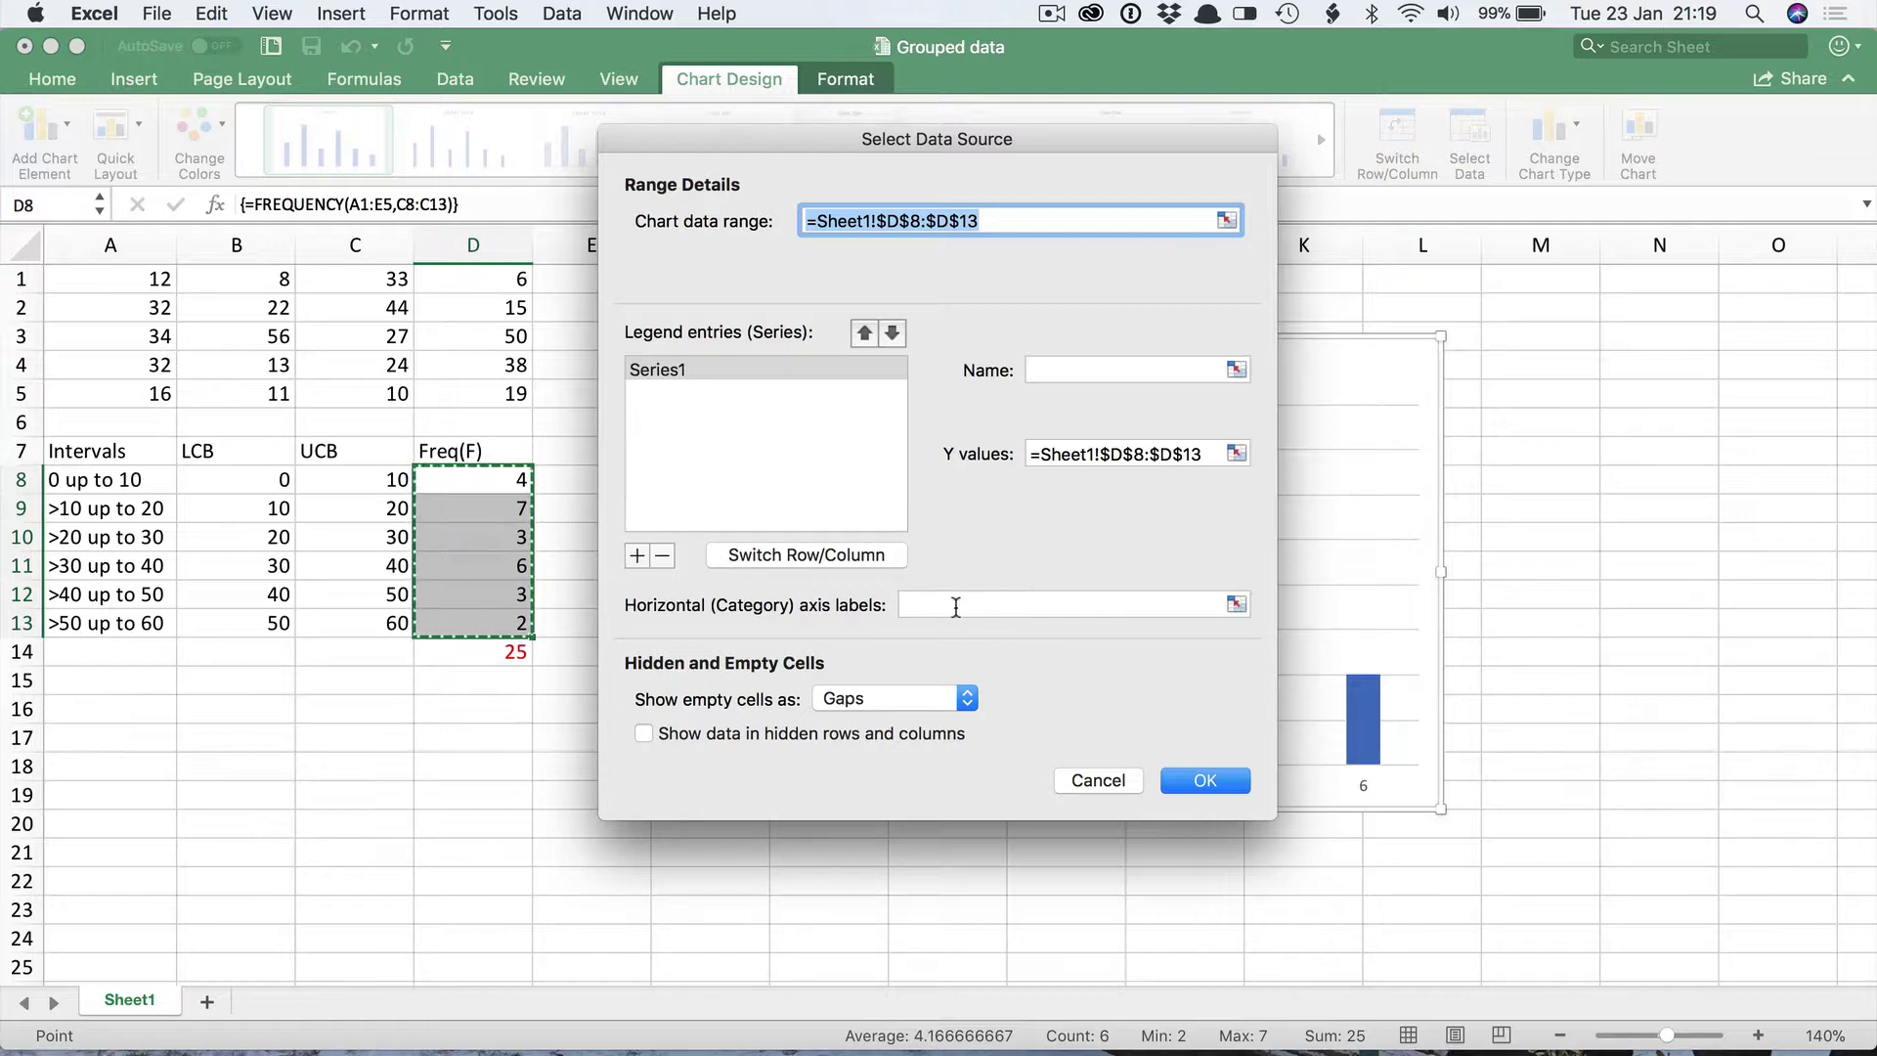
click(940, 605)
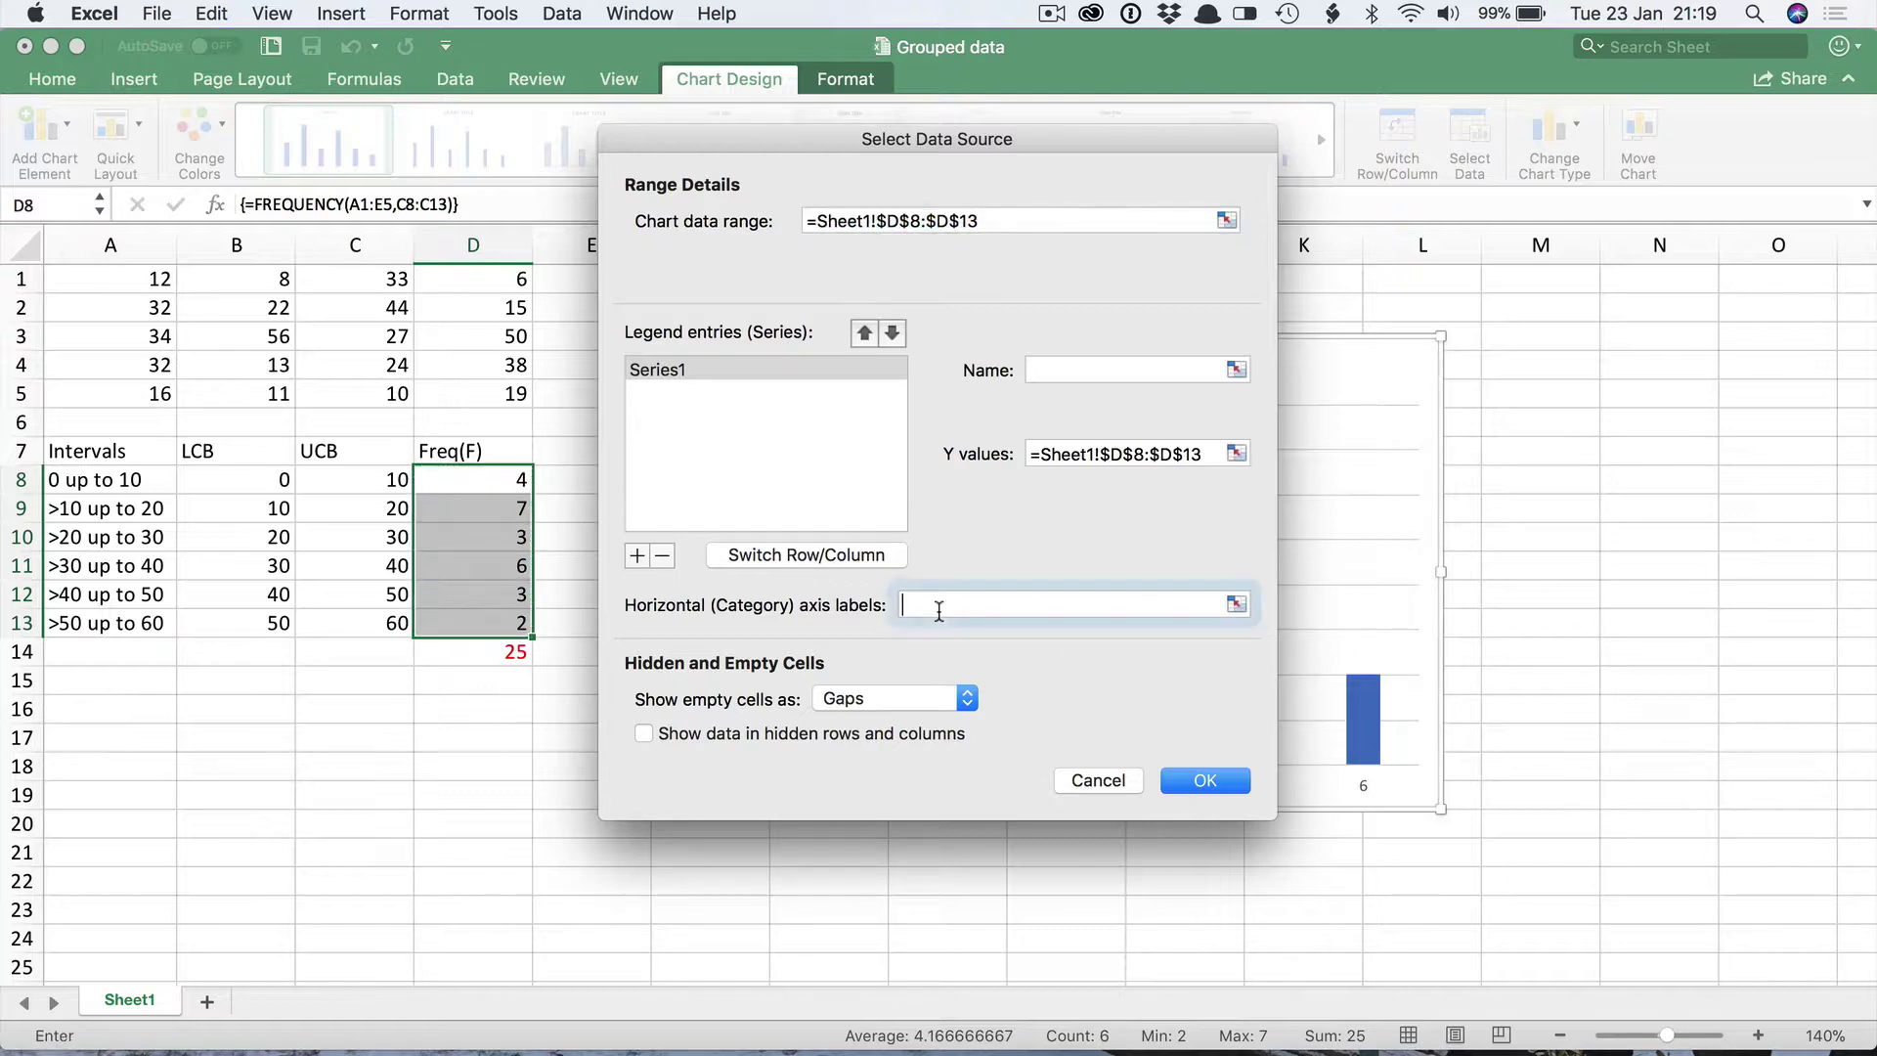
drag(163, 476, 128, 614)
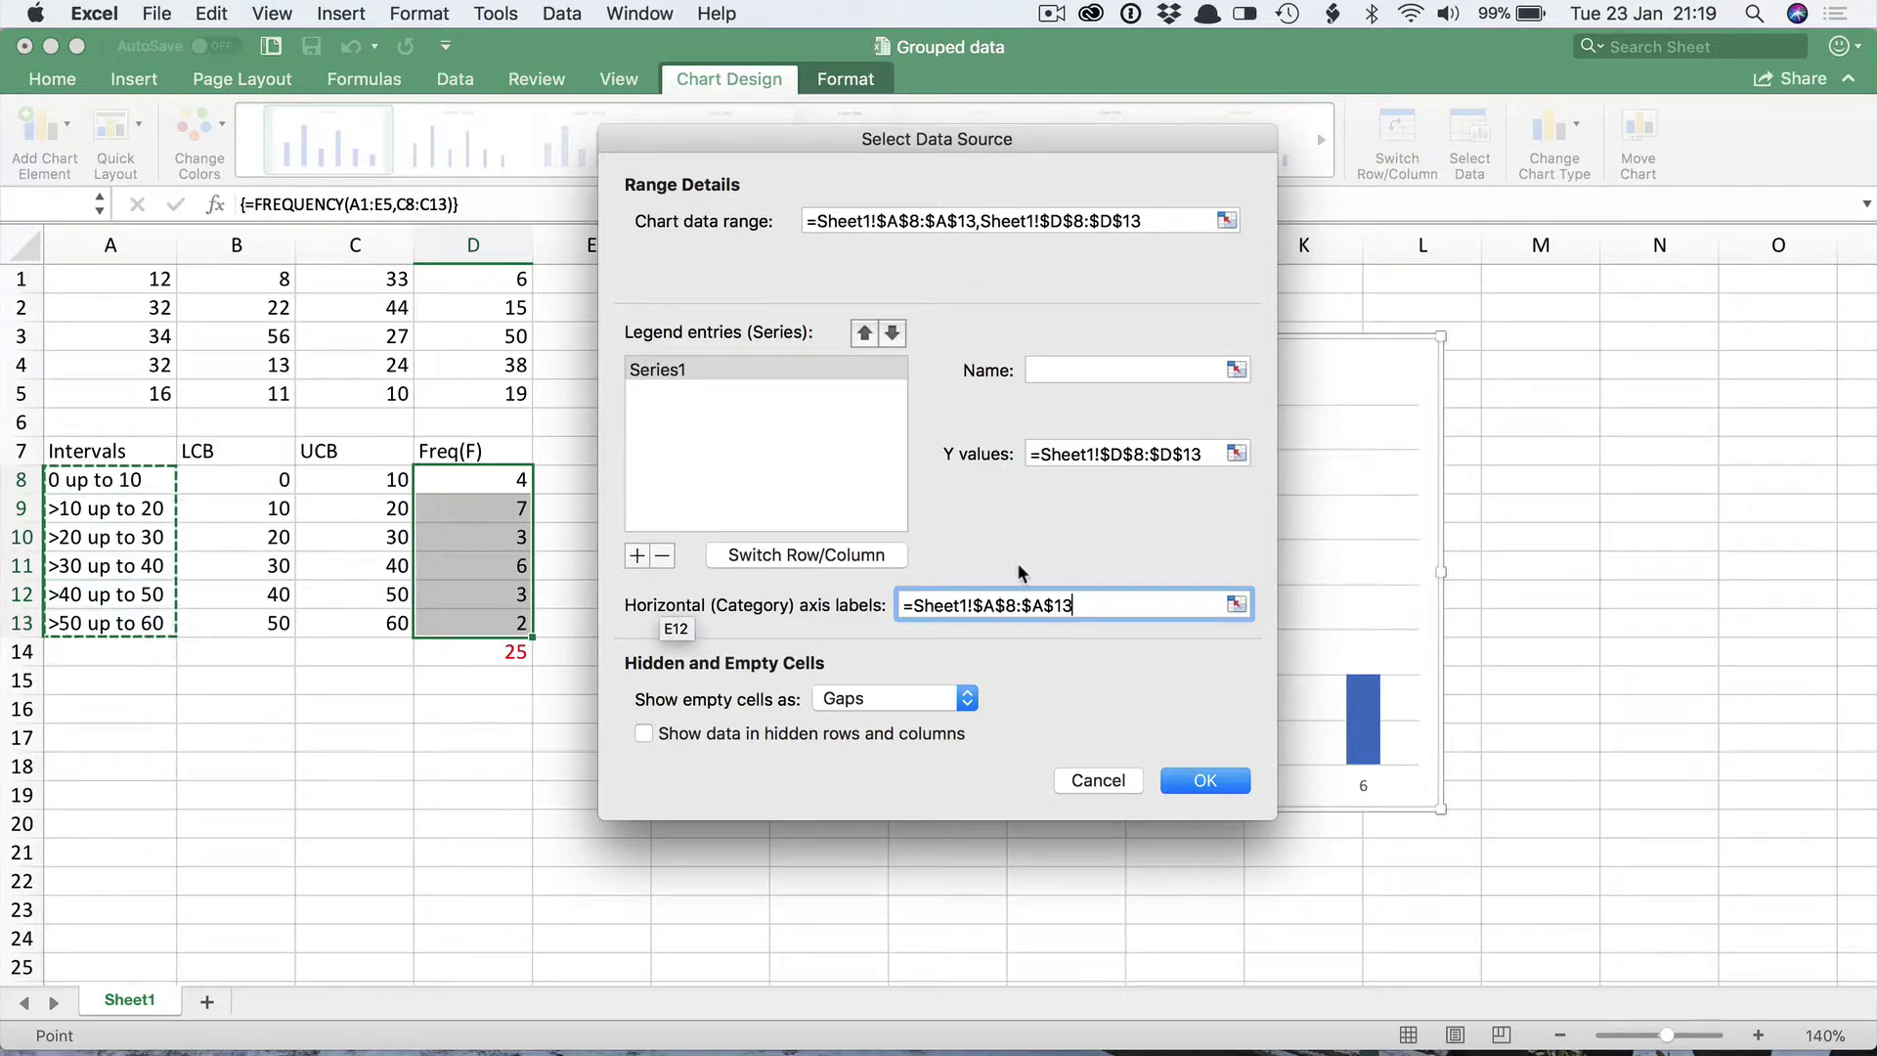
click(1206, 782)
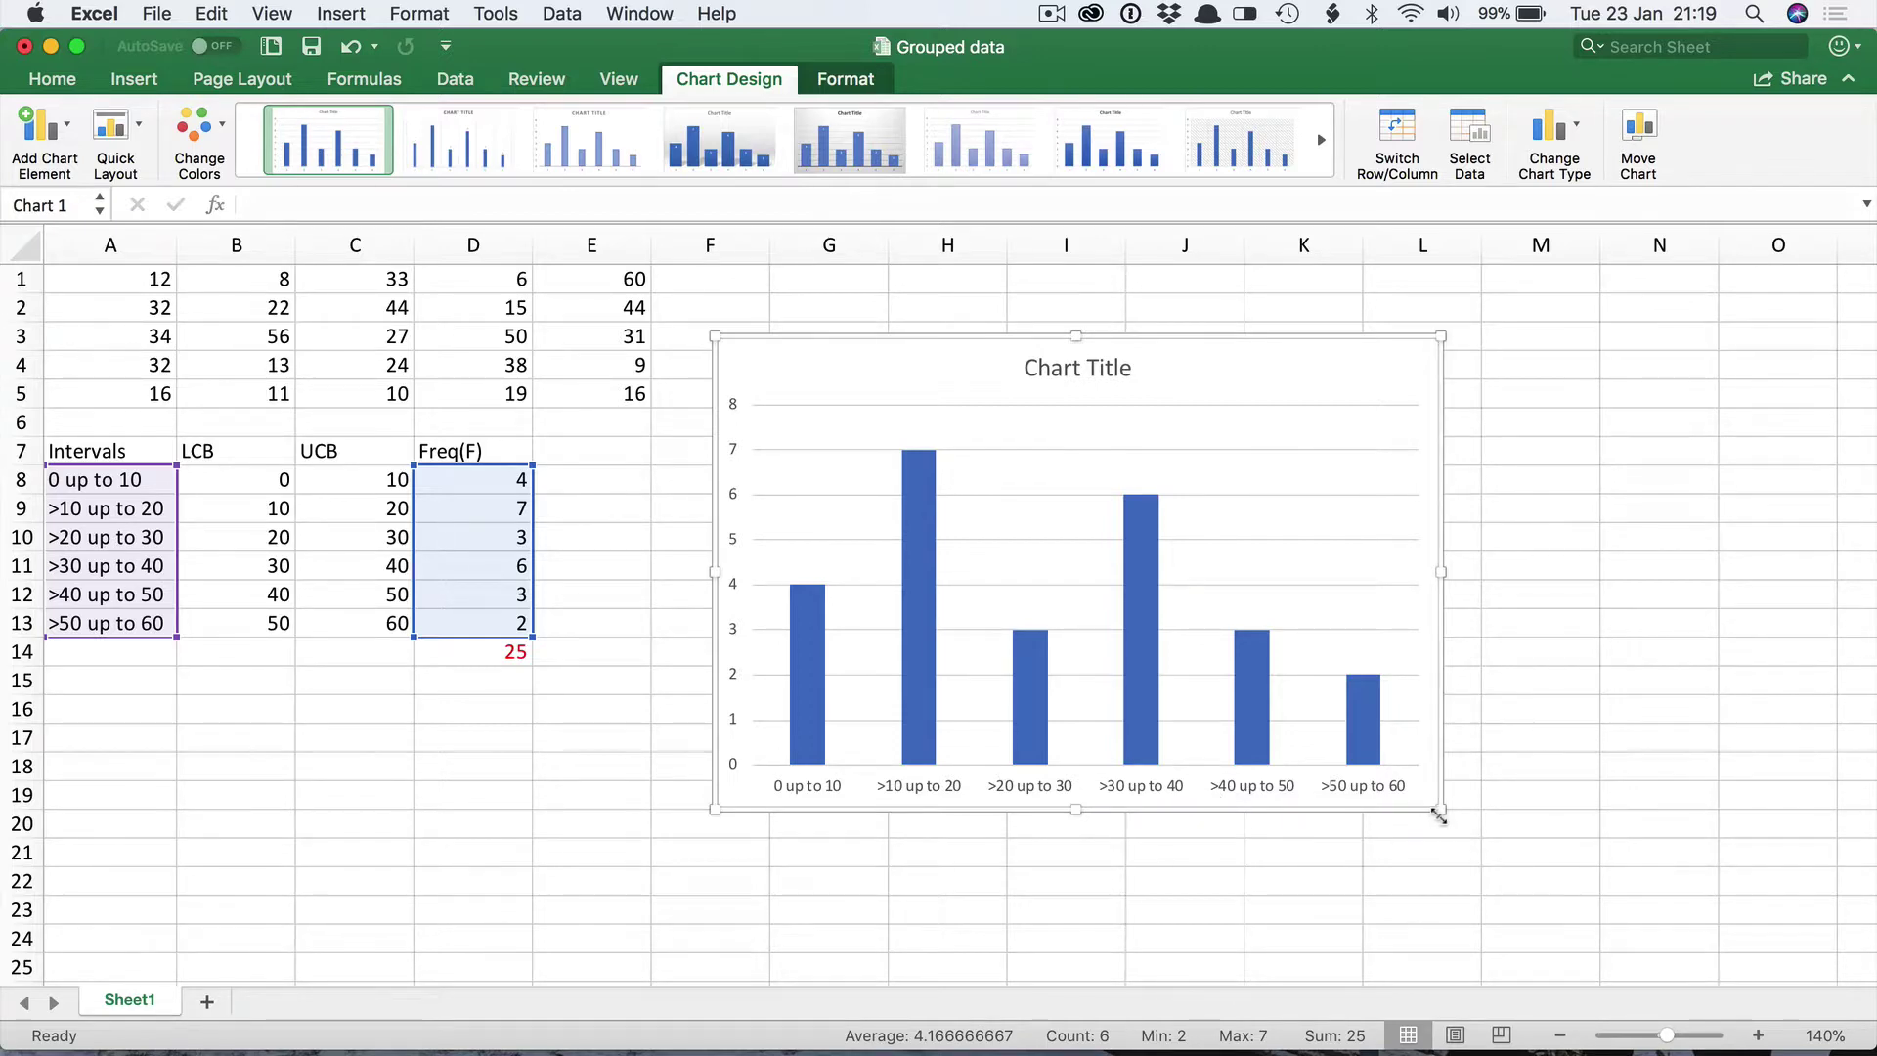
drag(1439, 813, 1488, 864)
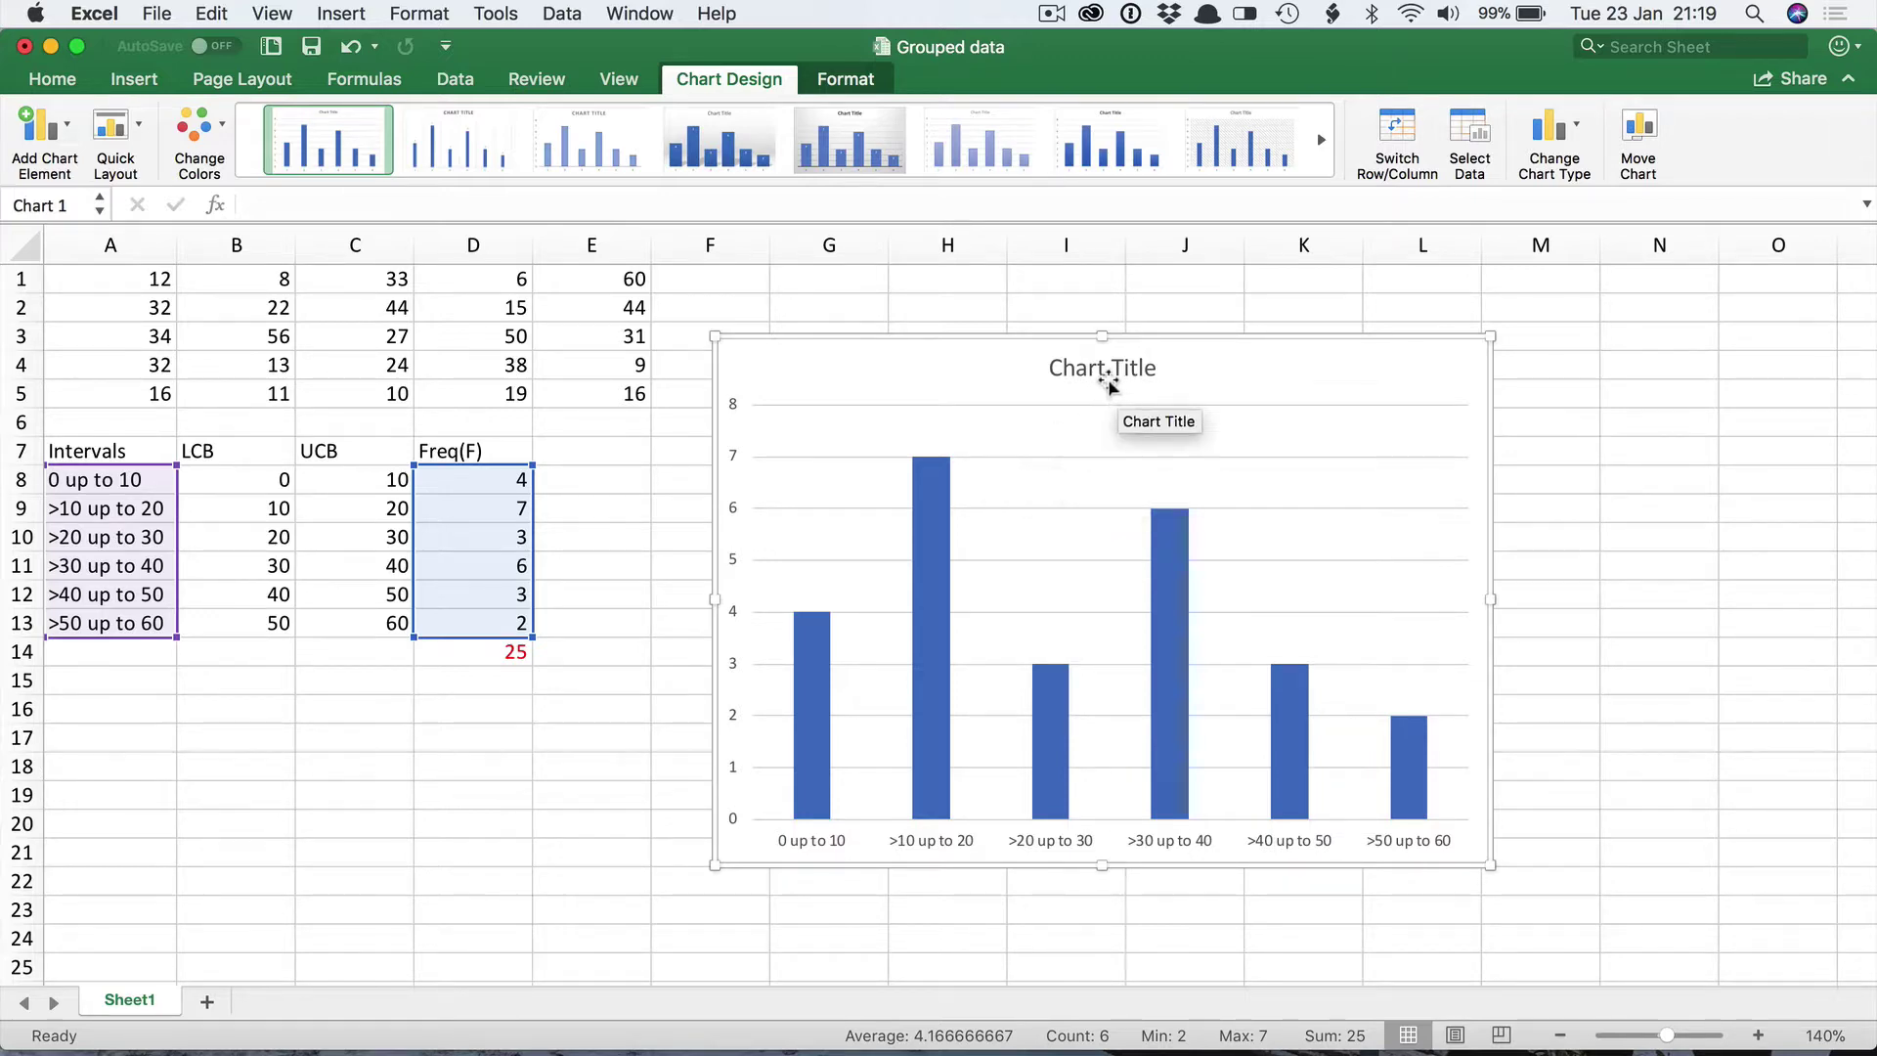
mouse_move(939, 577)
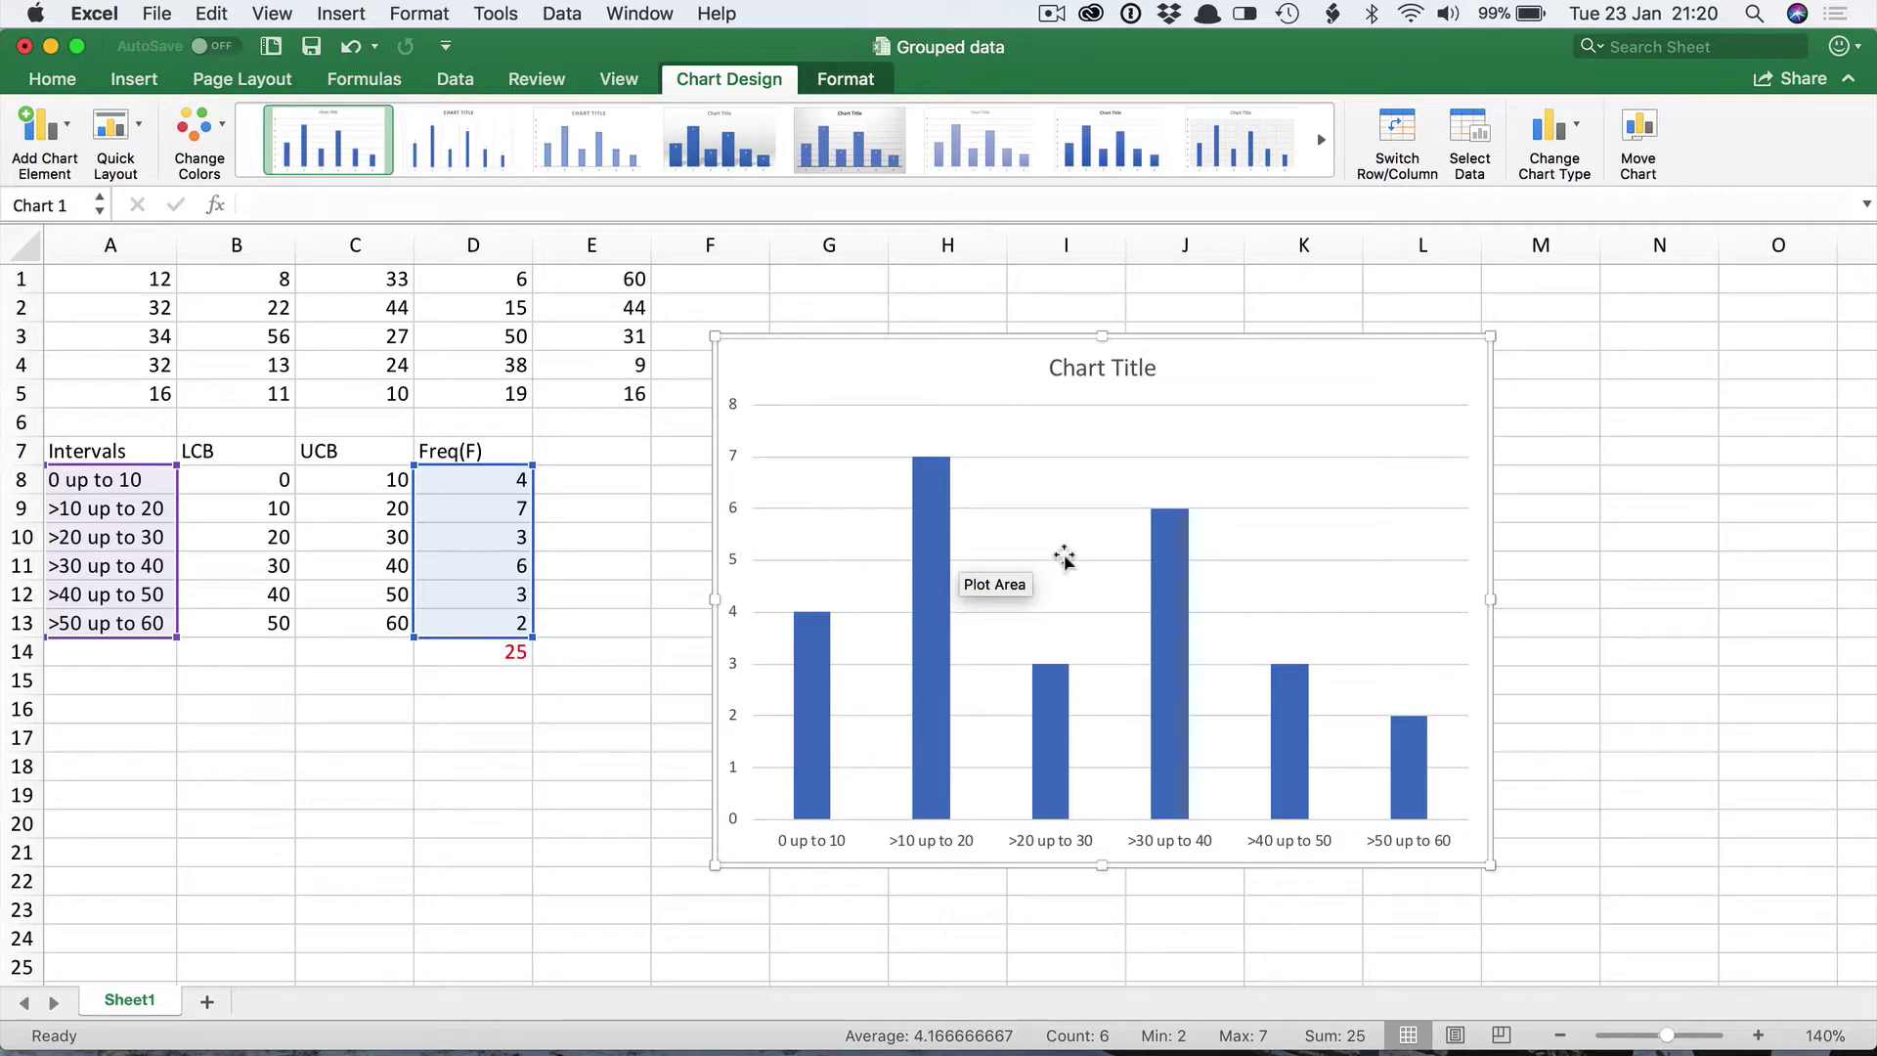
- Set the frequency series' gap width to 0% in Format Data Series so the bars touch
double_click(933, 533)
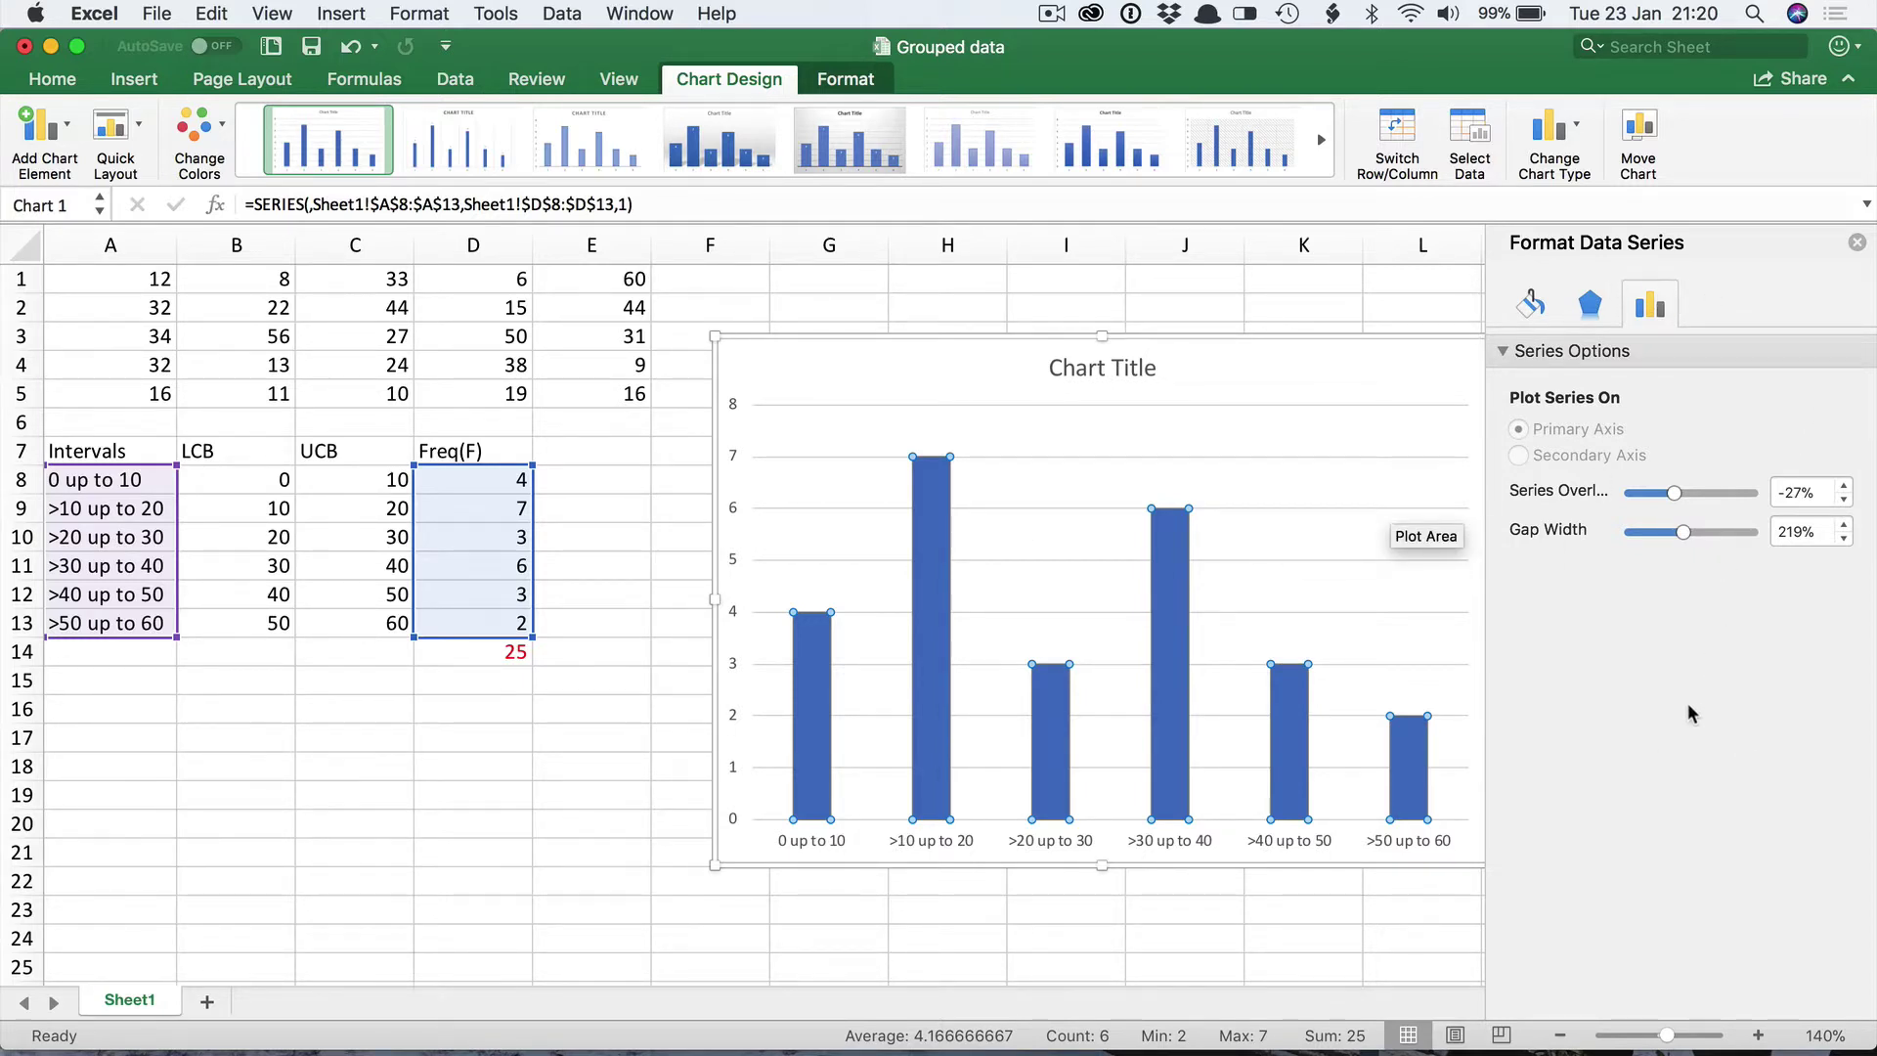
click(1530, 307)
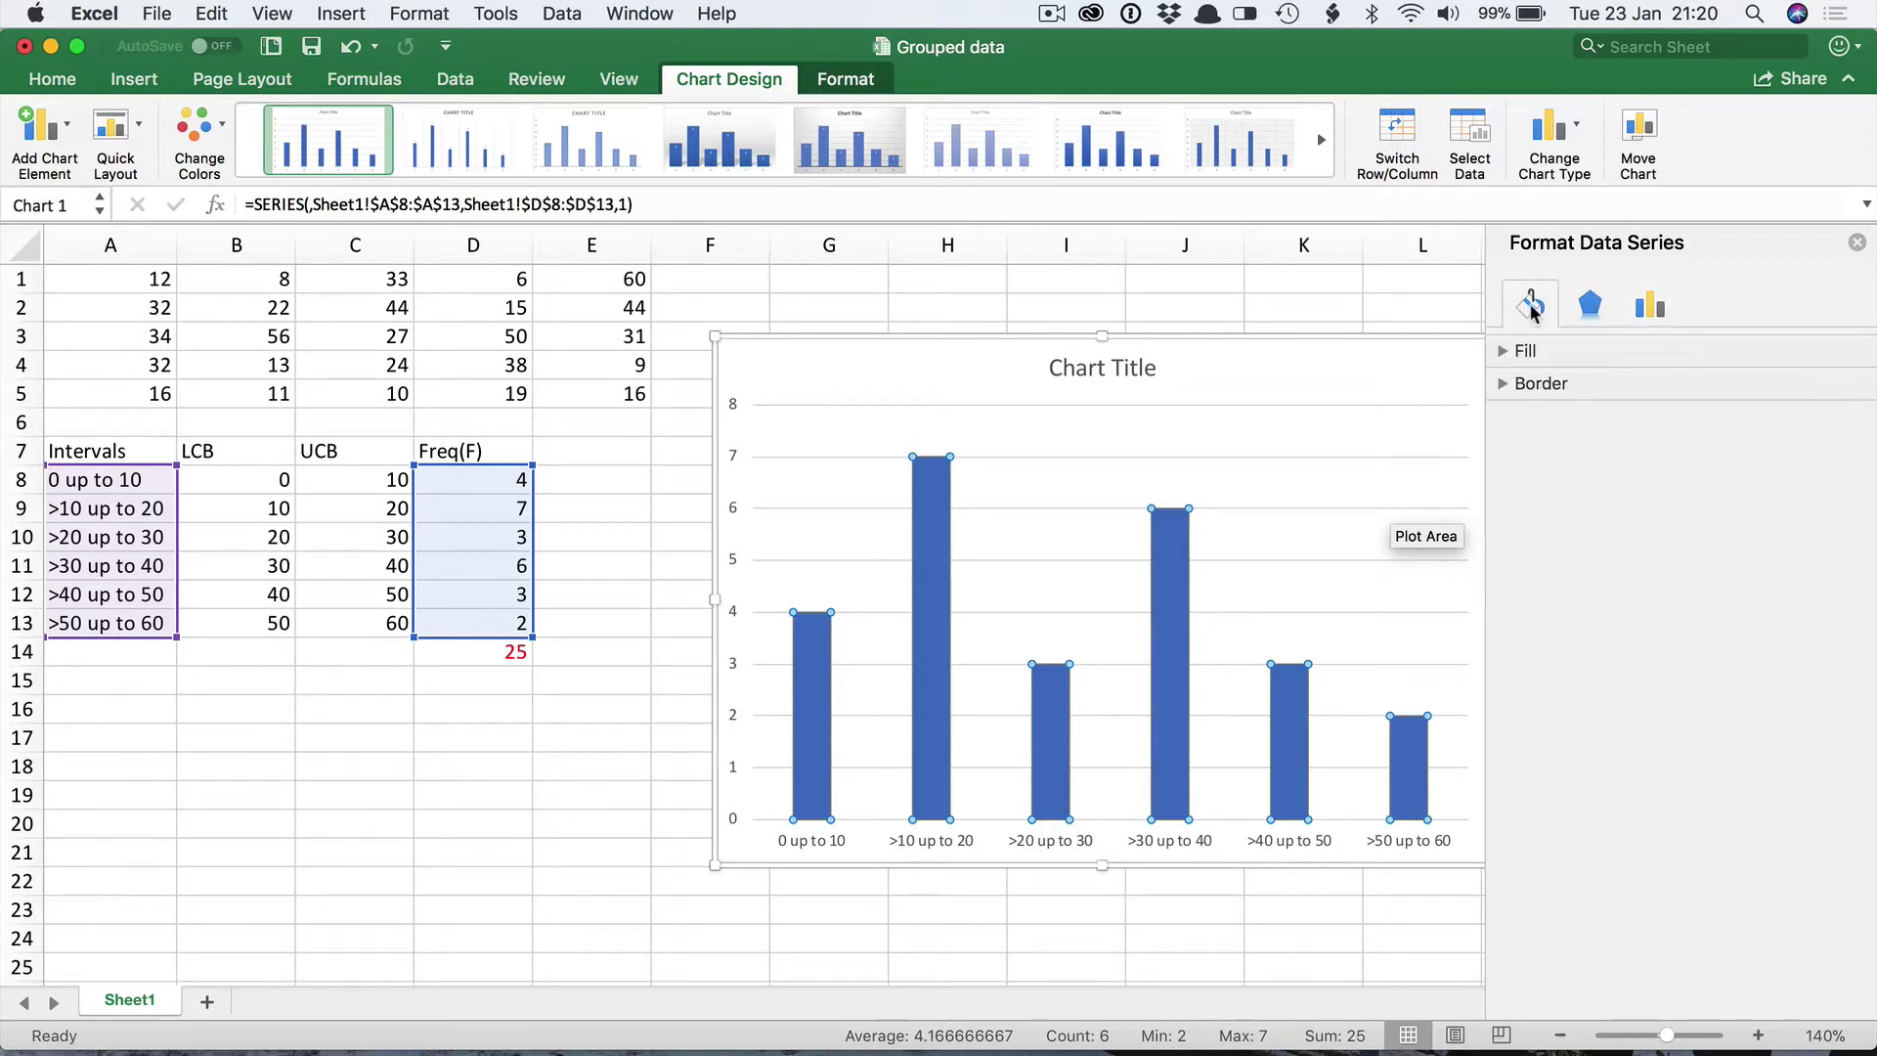
mouse_move(1201, 642)
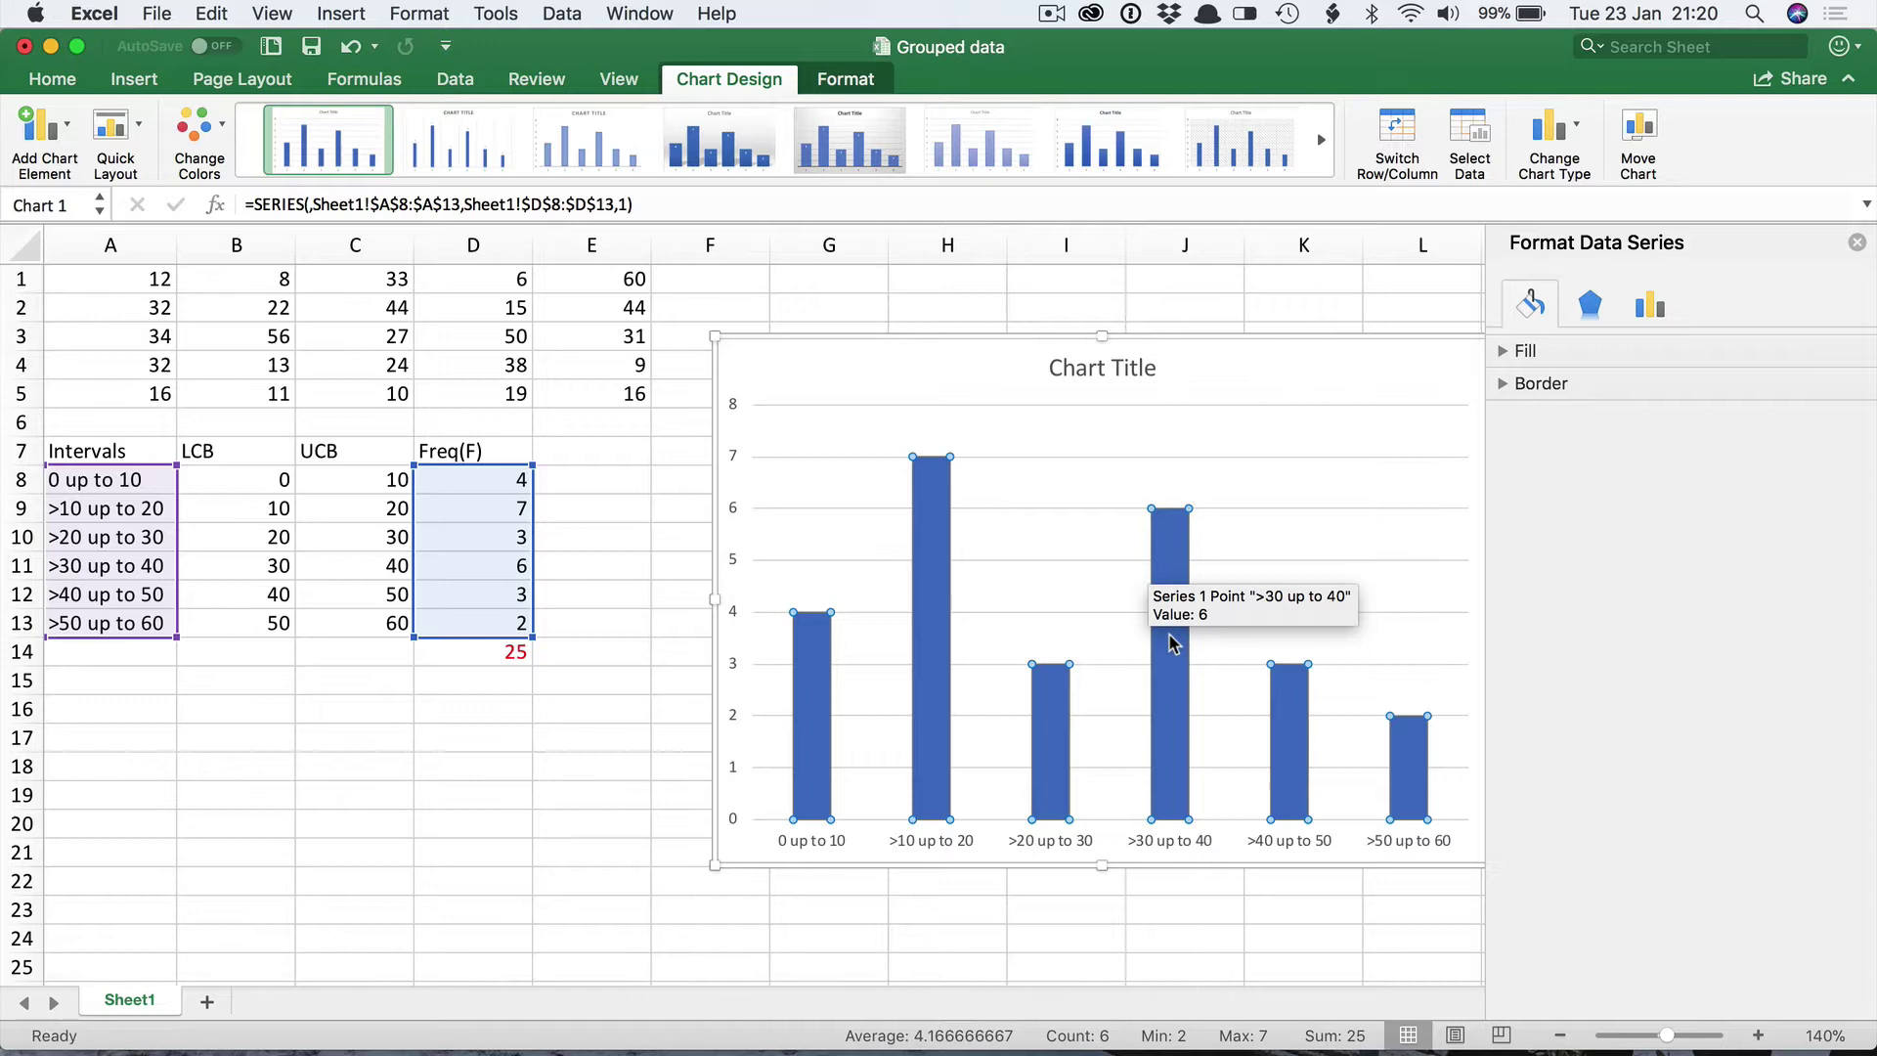
click(1591, 305)
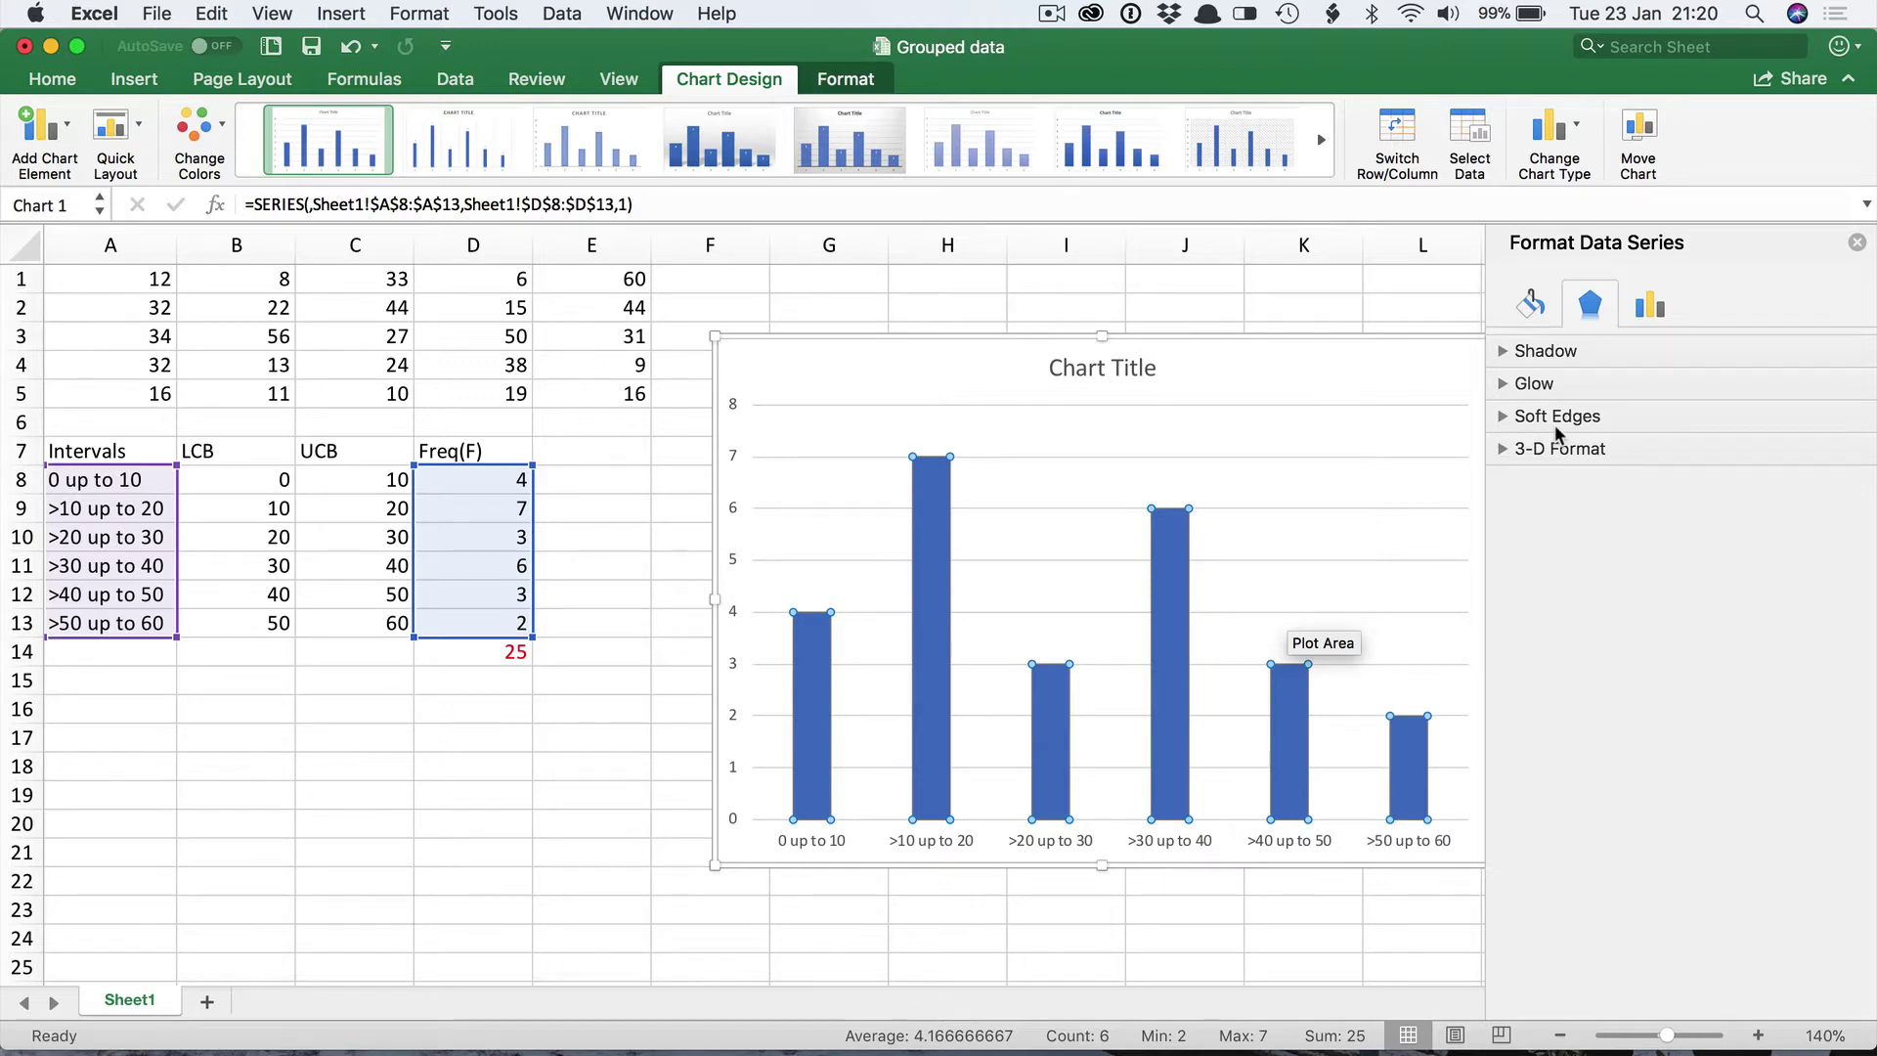
click(1651, 307)
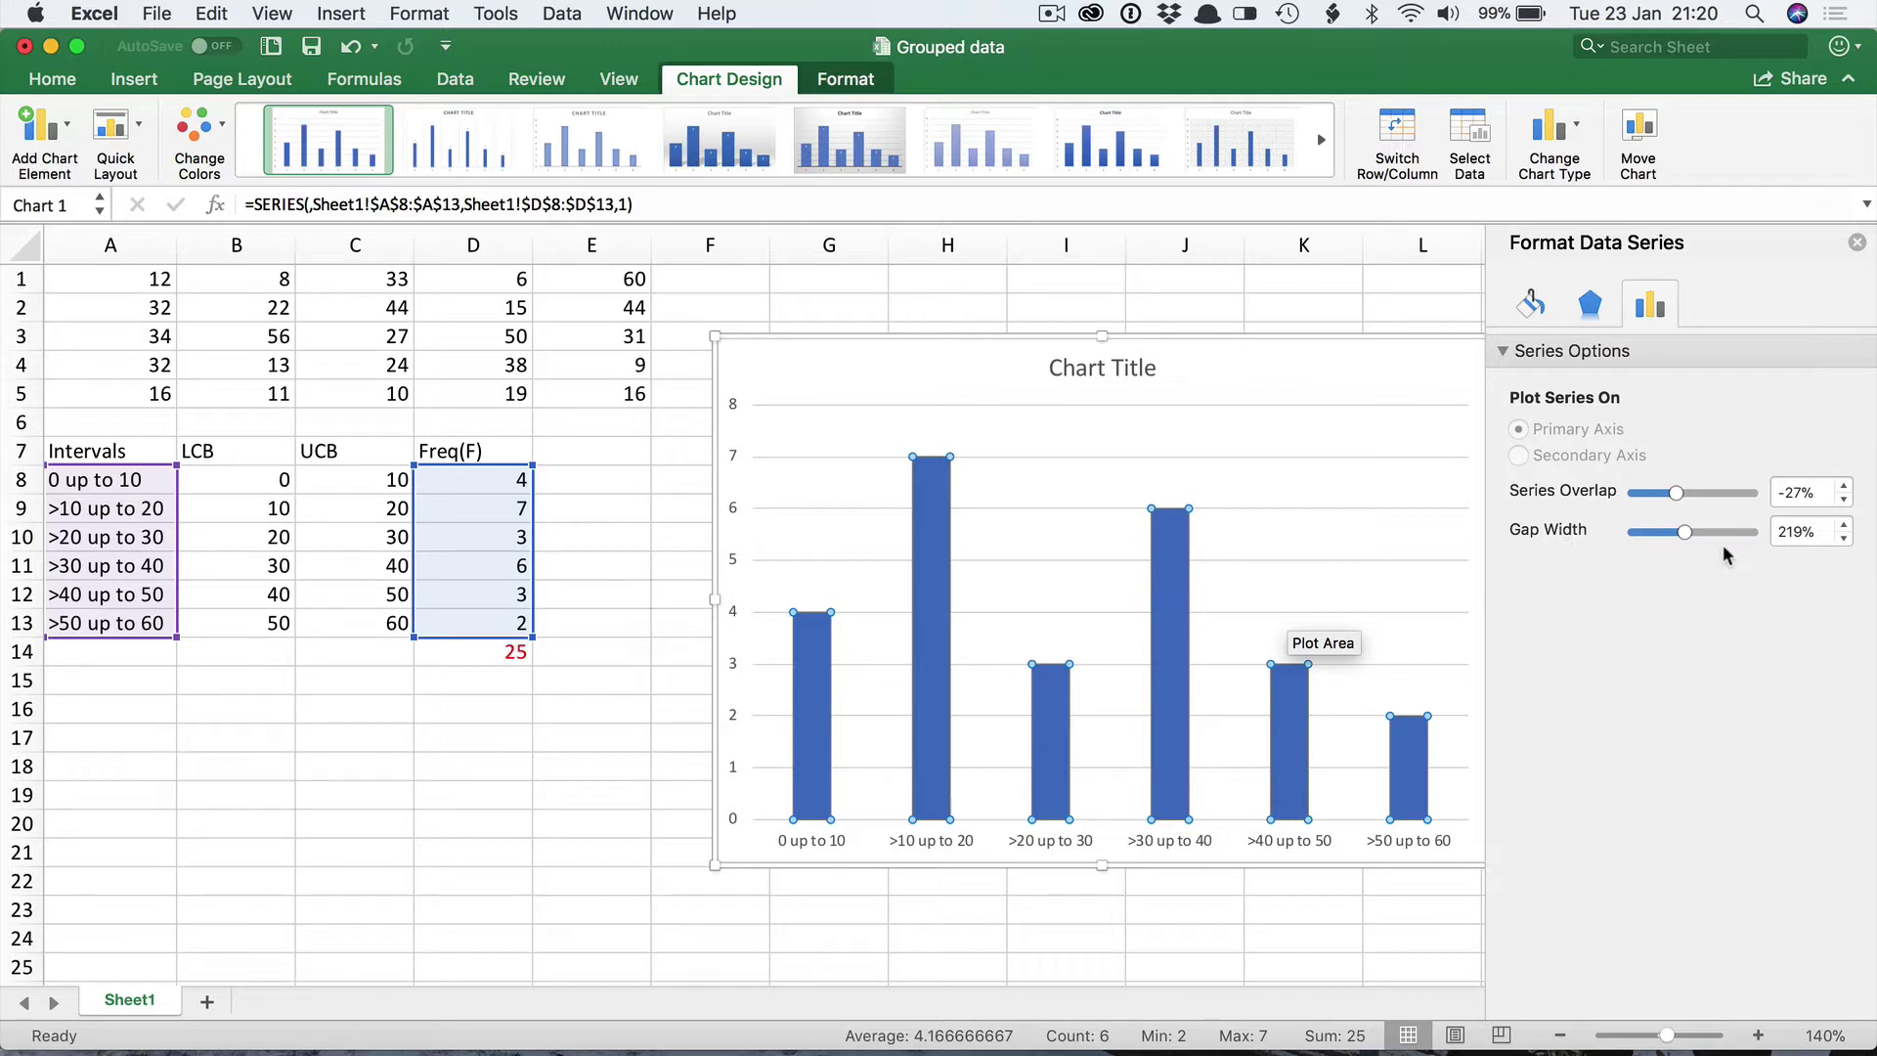
drag(1679, 532, 1624, 532)
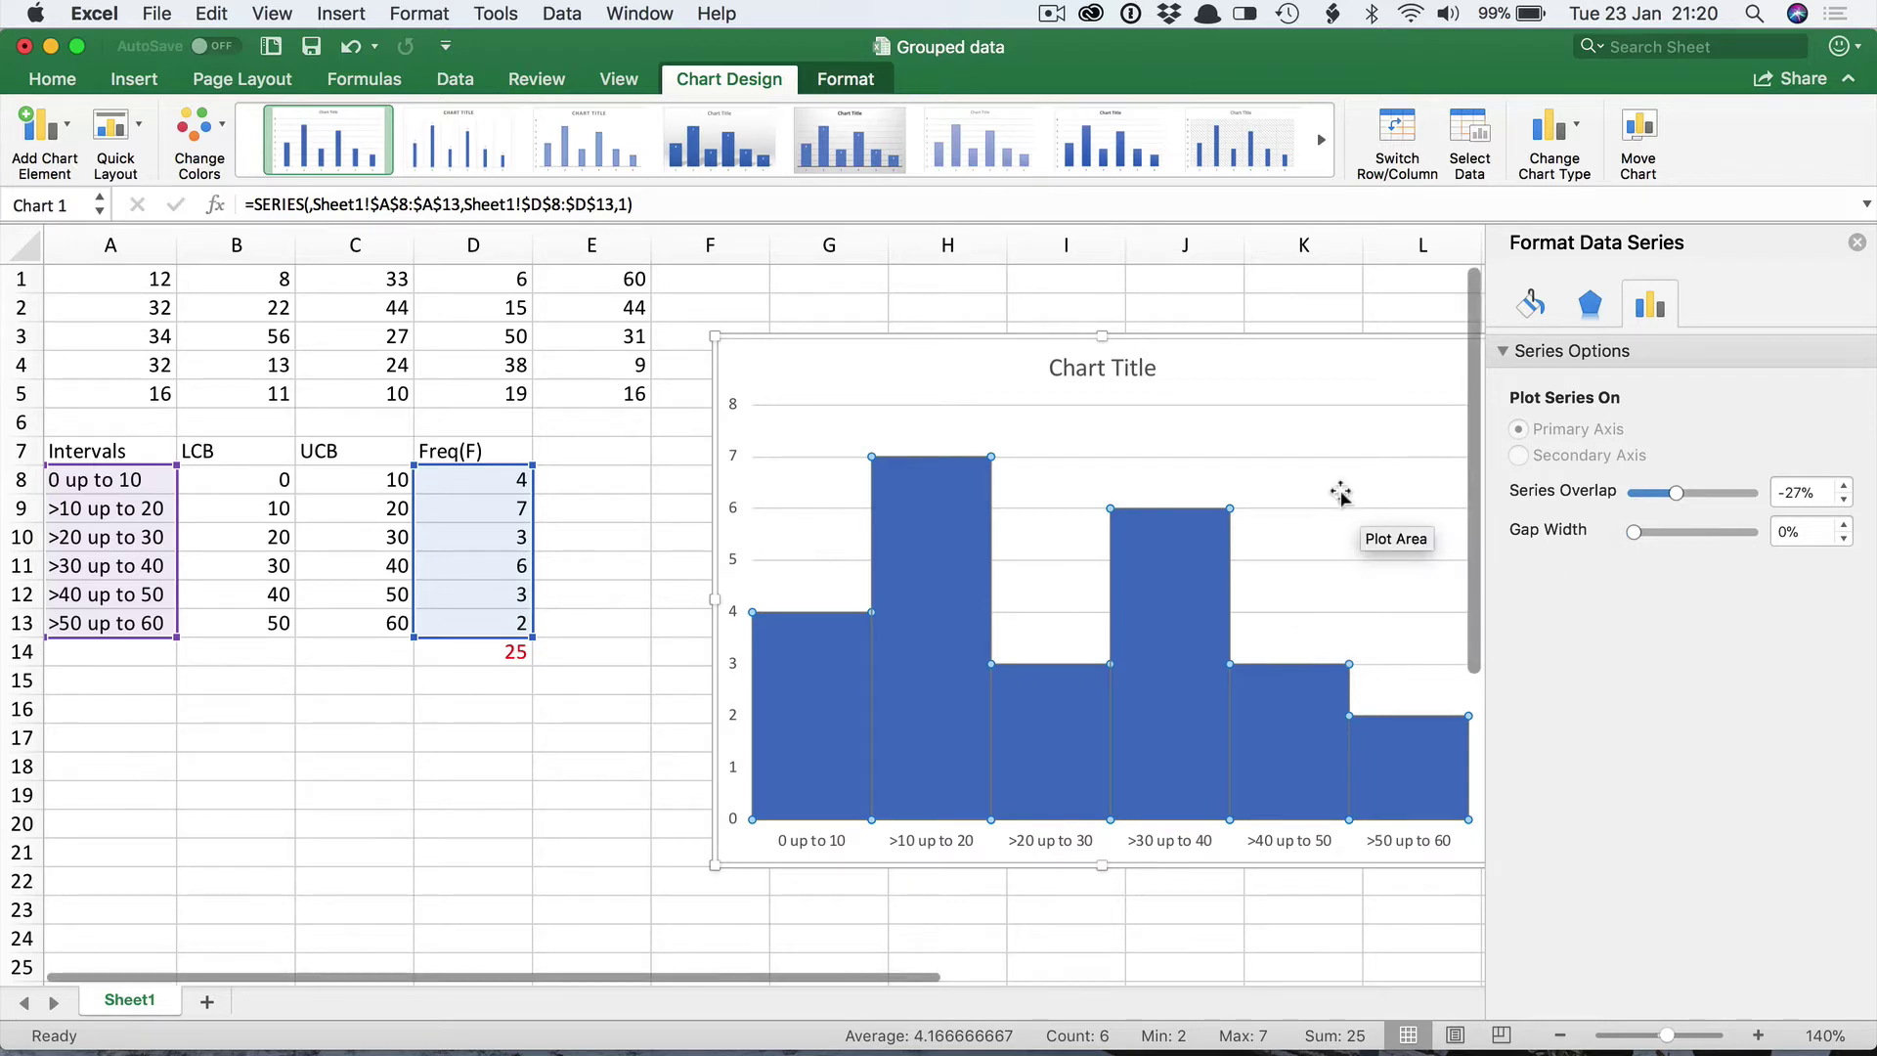
click(1857, 242)
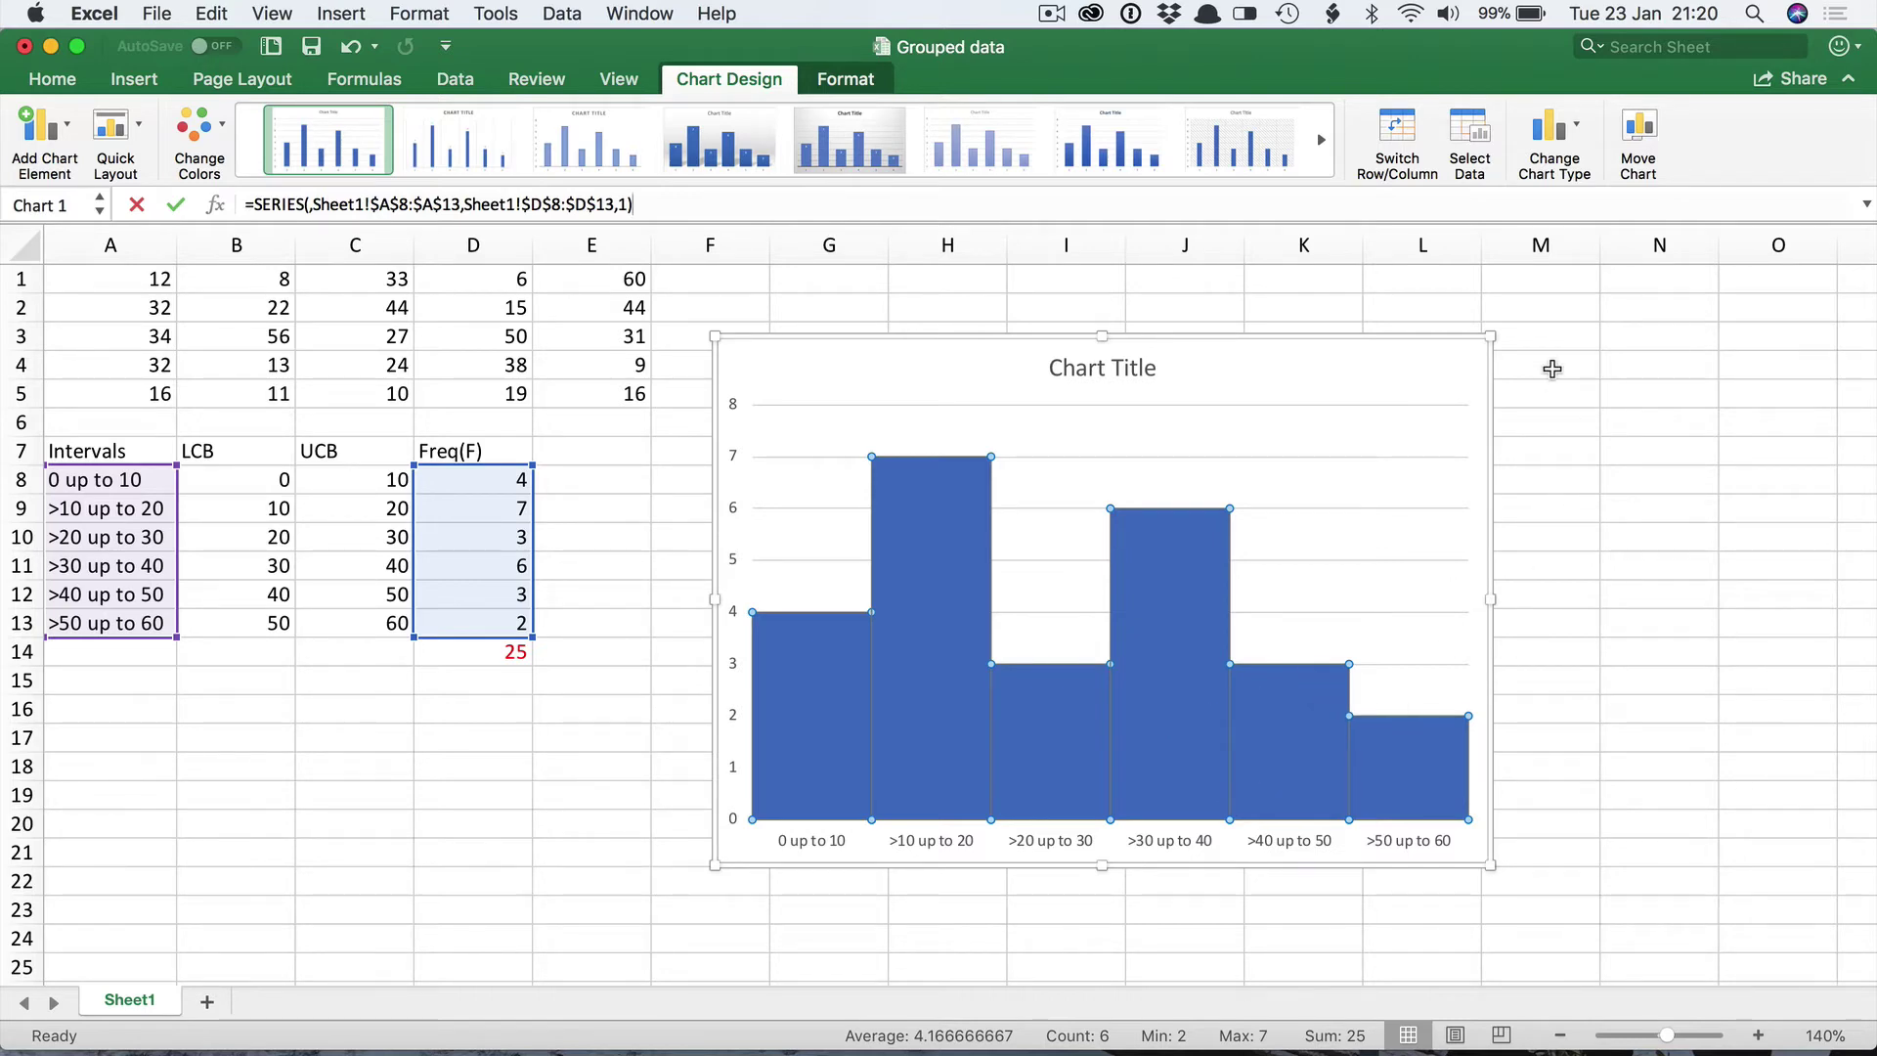
- Replace the default chart title text with 'Histogram'
double_click(1080, 366)
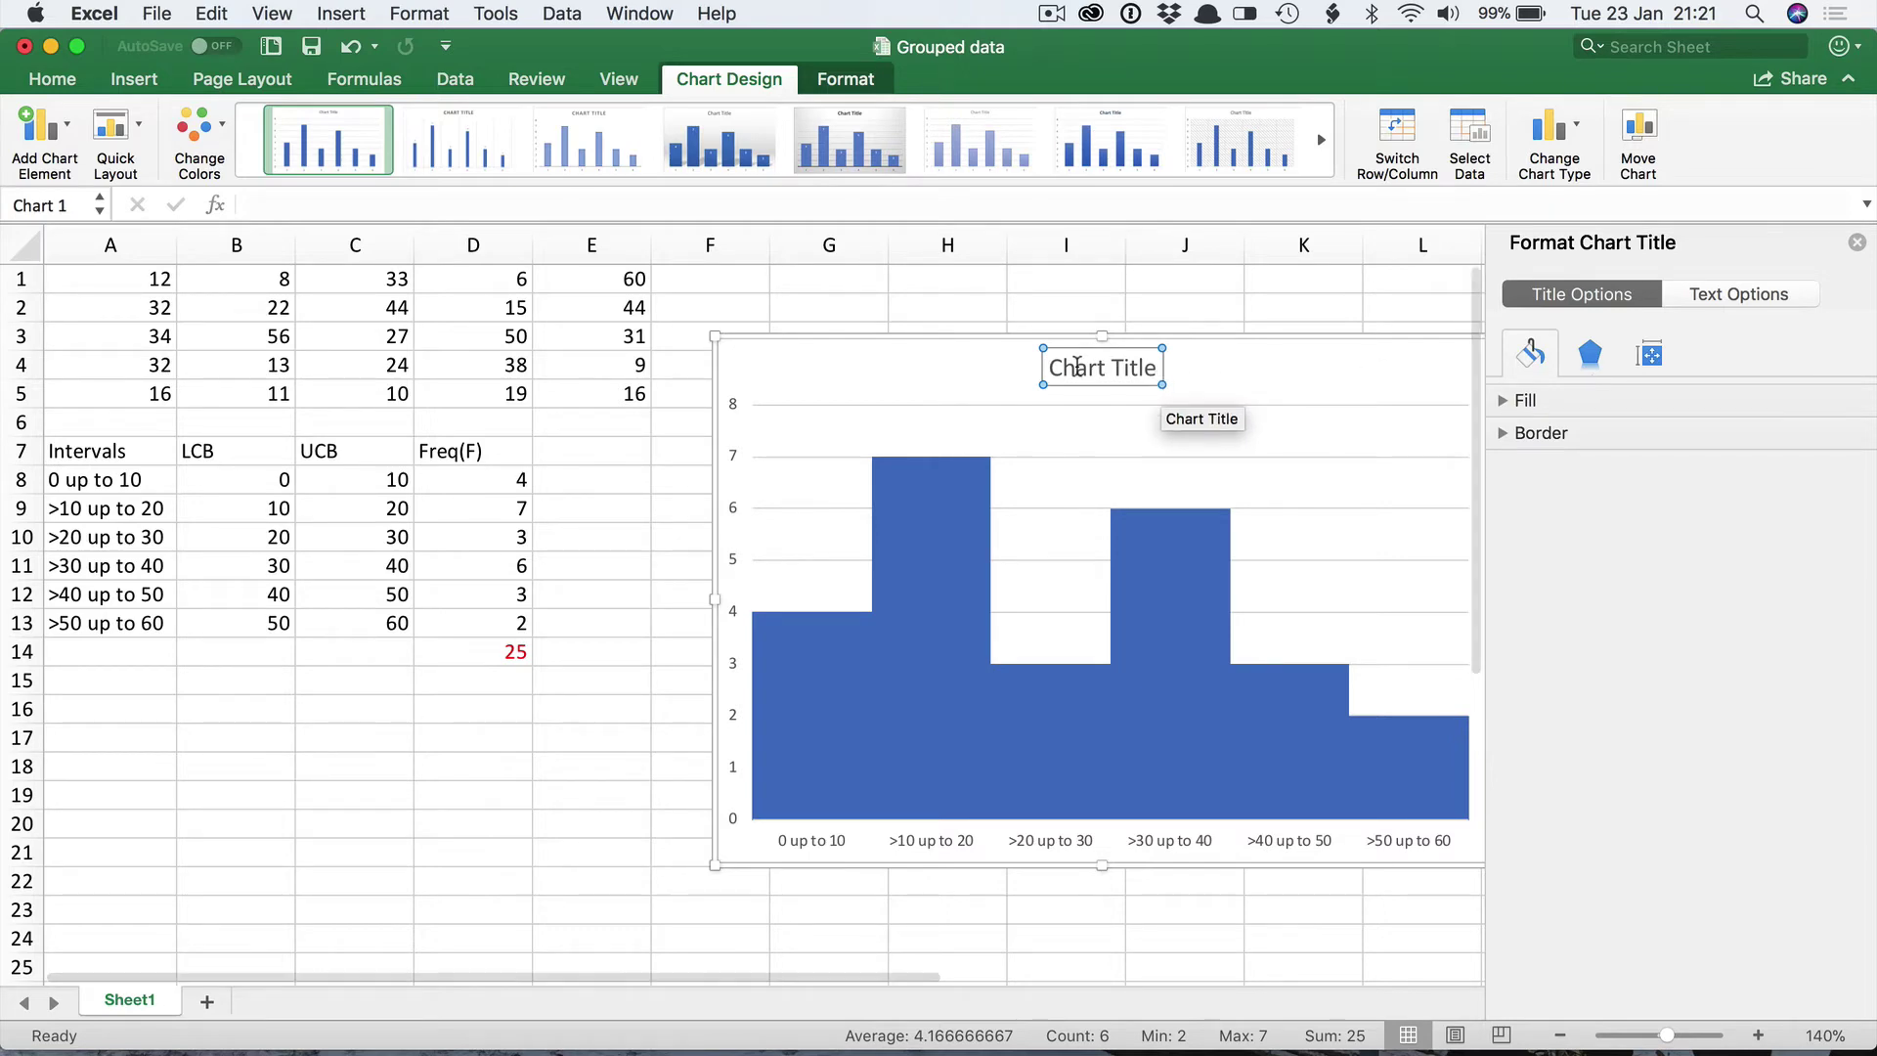
double_click(1081, 371)
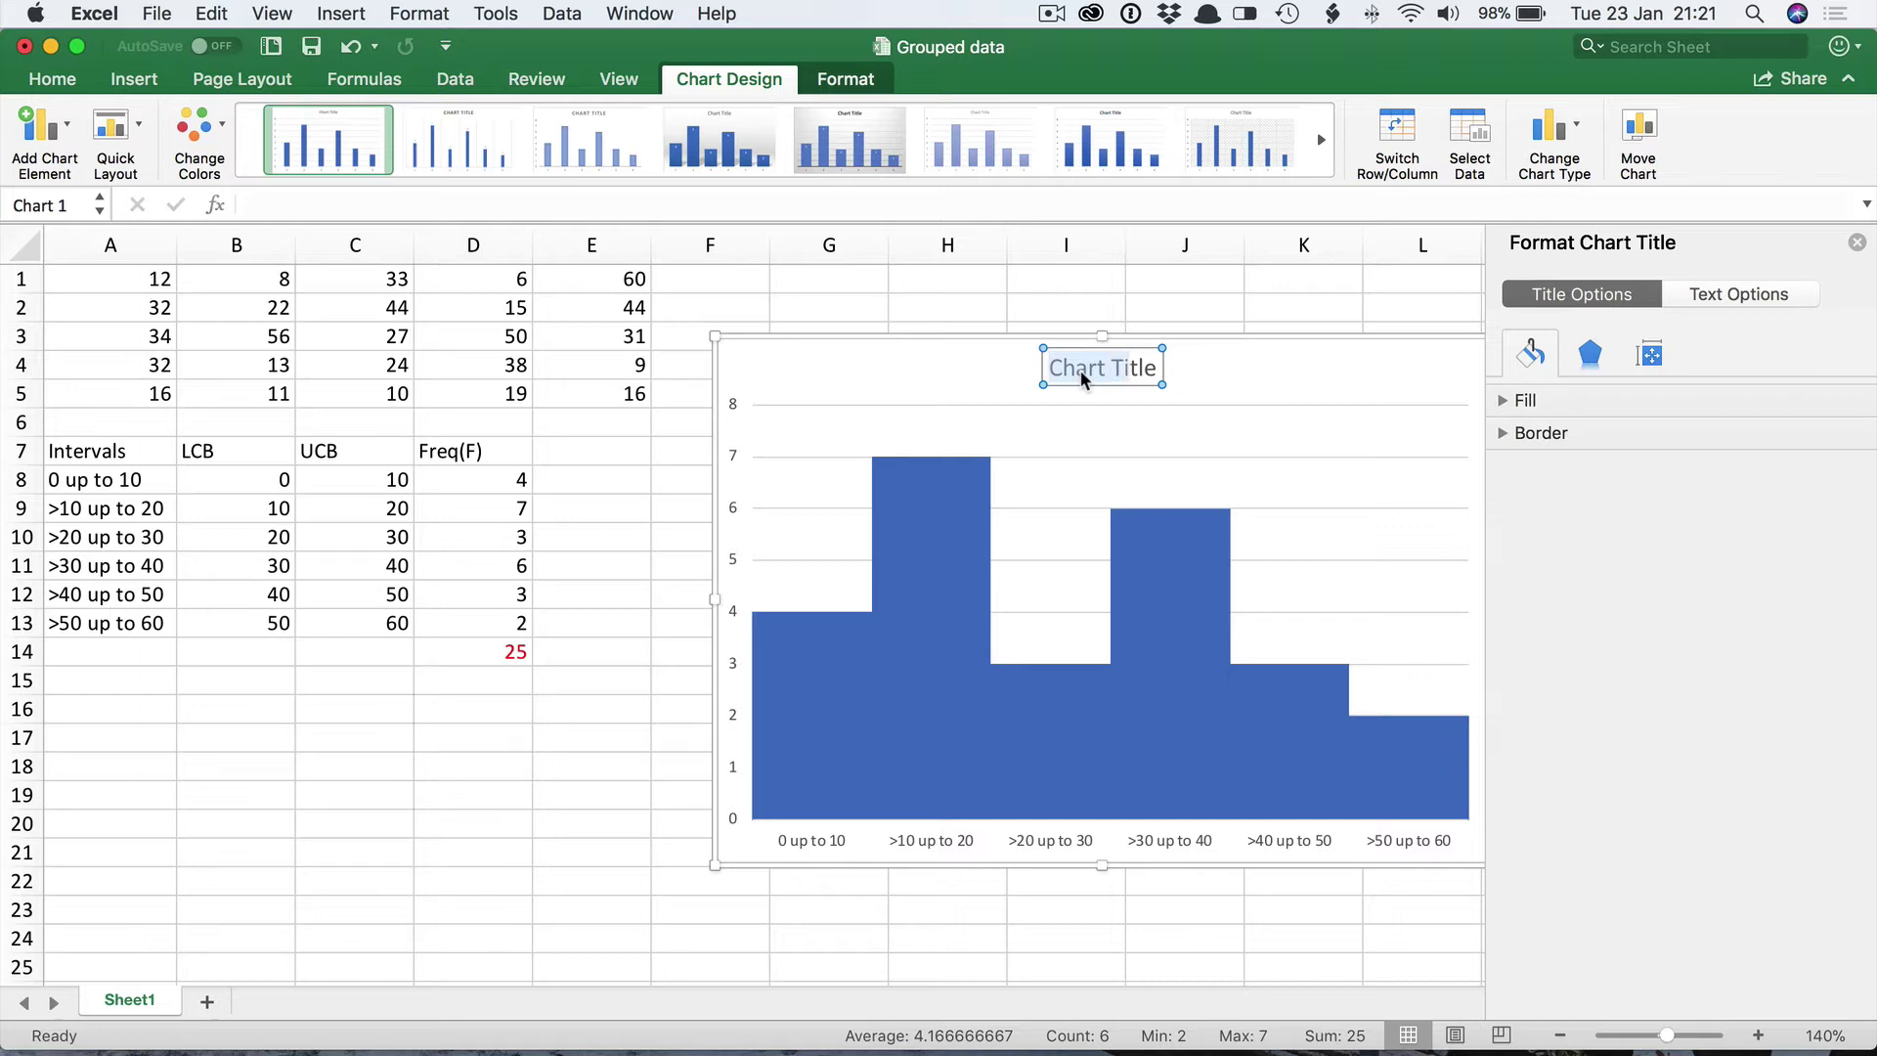
triple_click(1081, 370)
text(Histoge)
key(BackSpace)
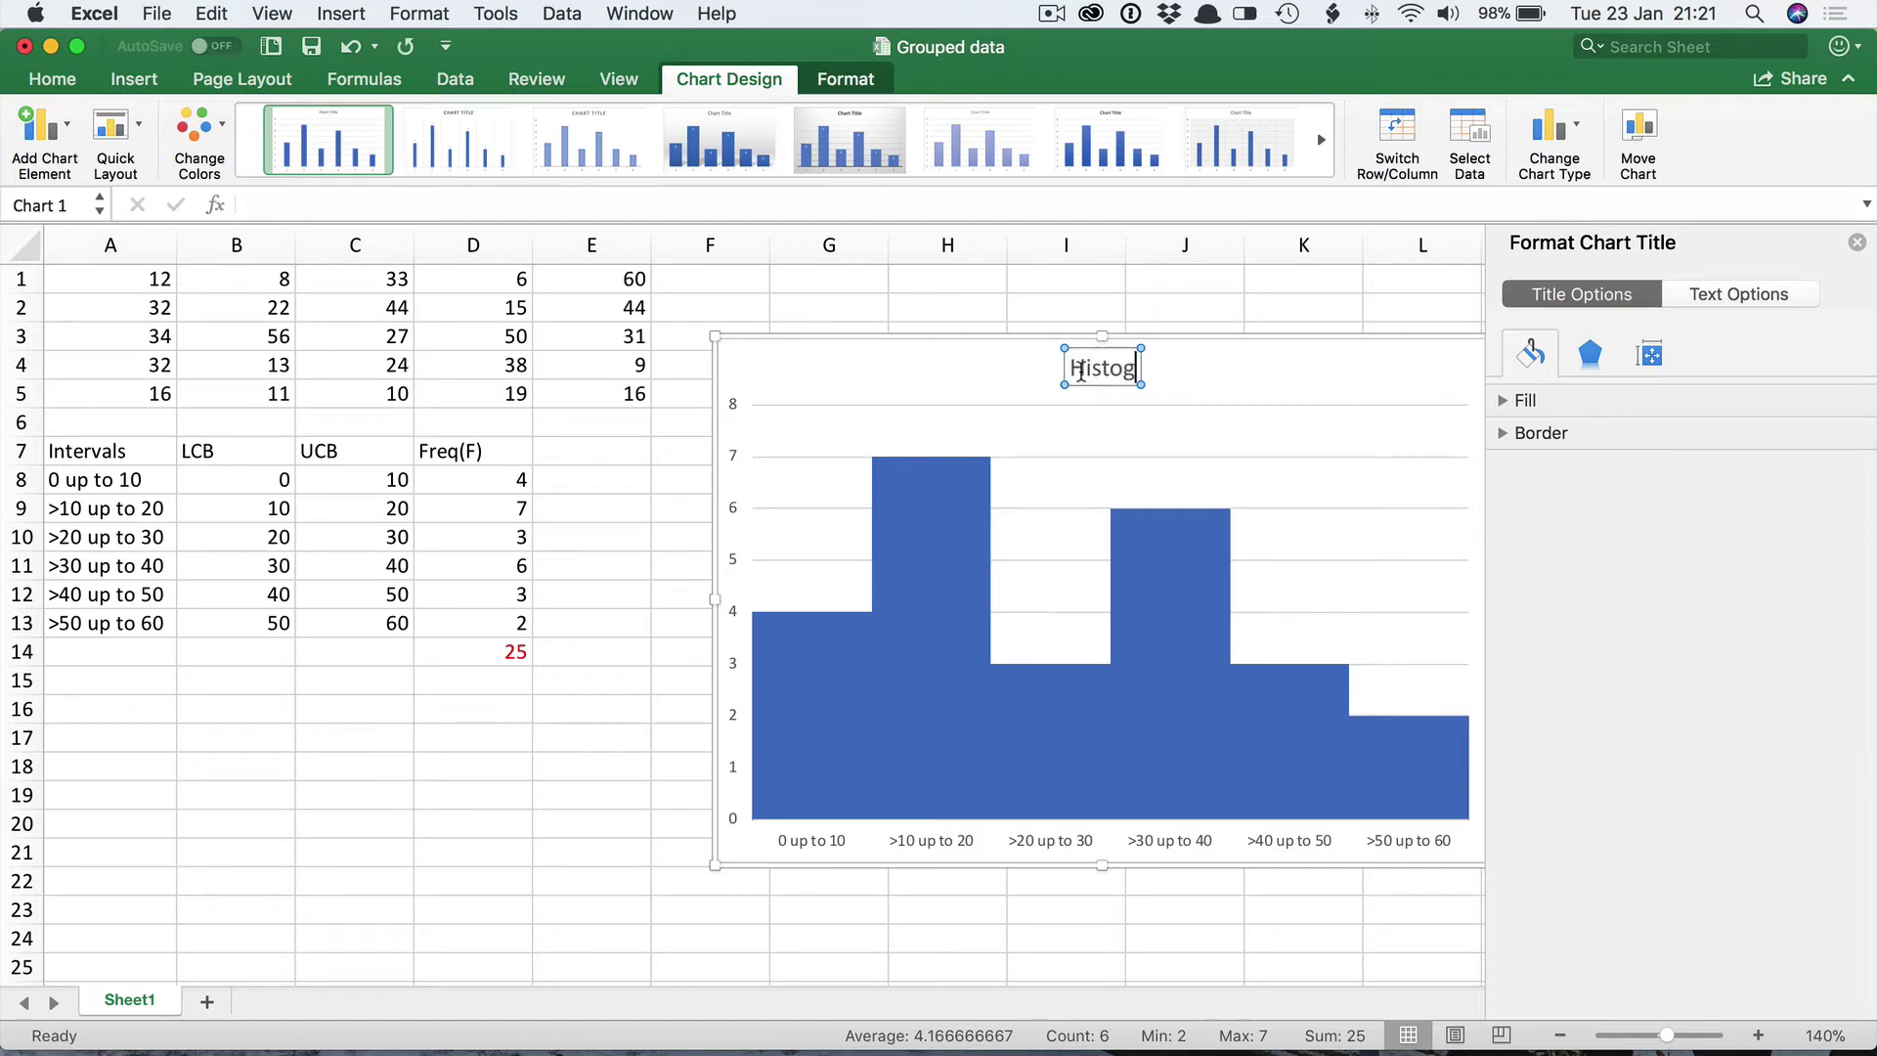
text(ram)
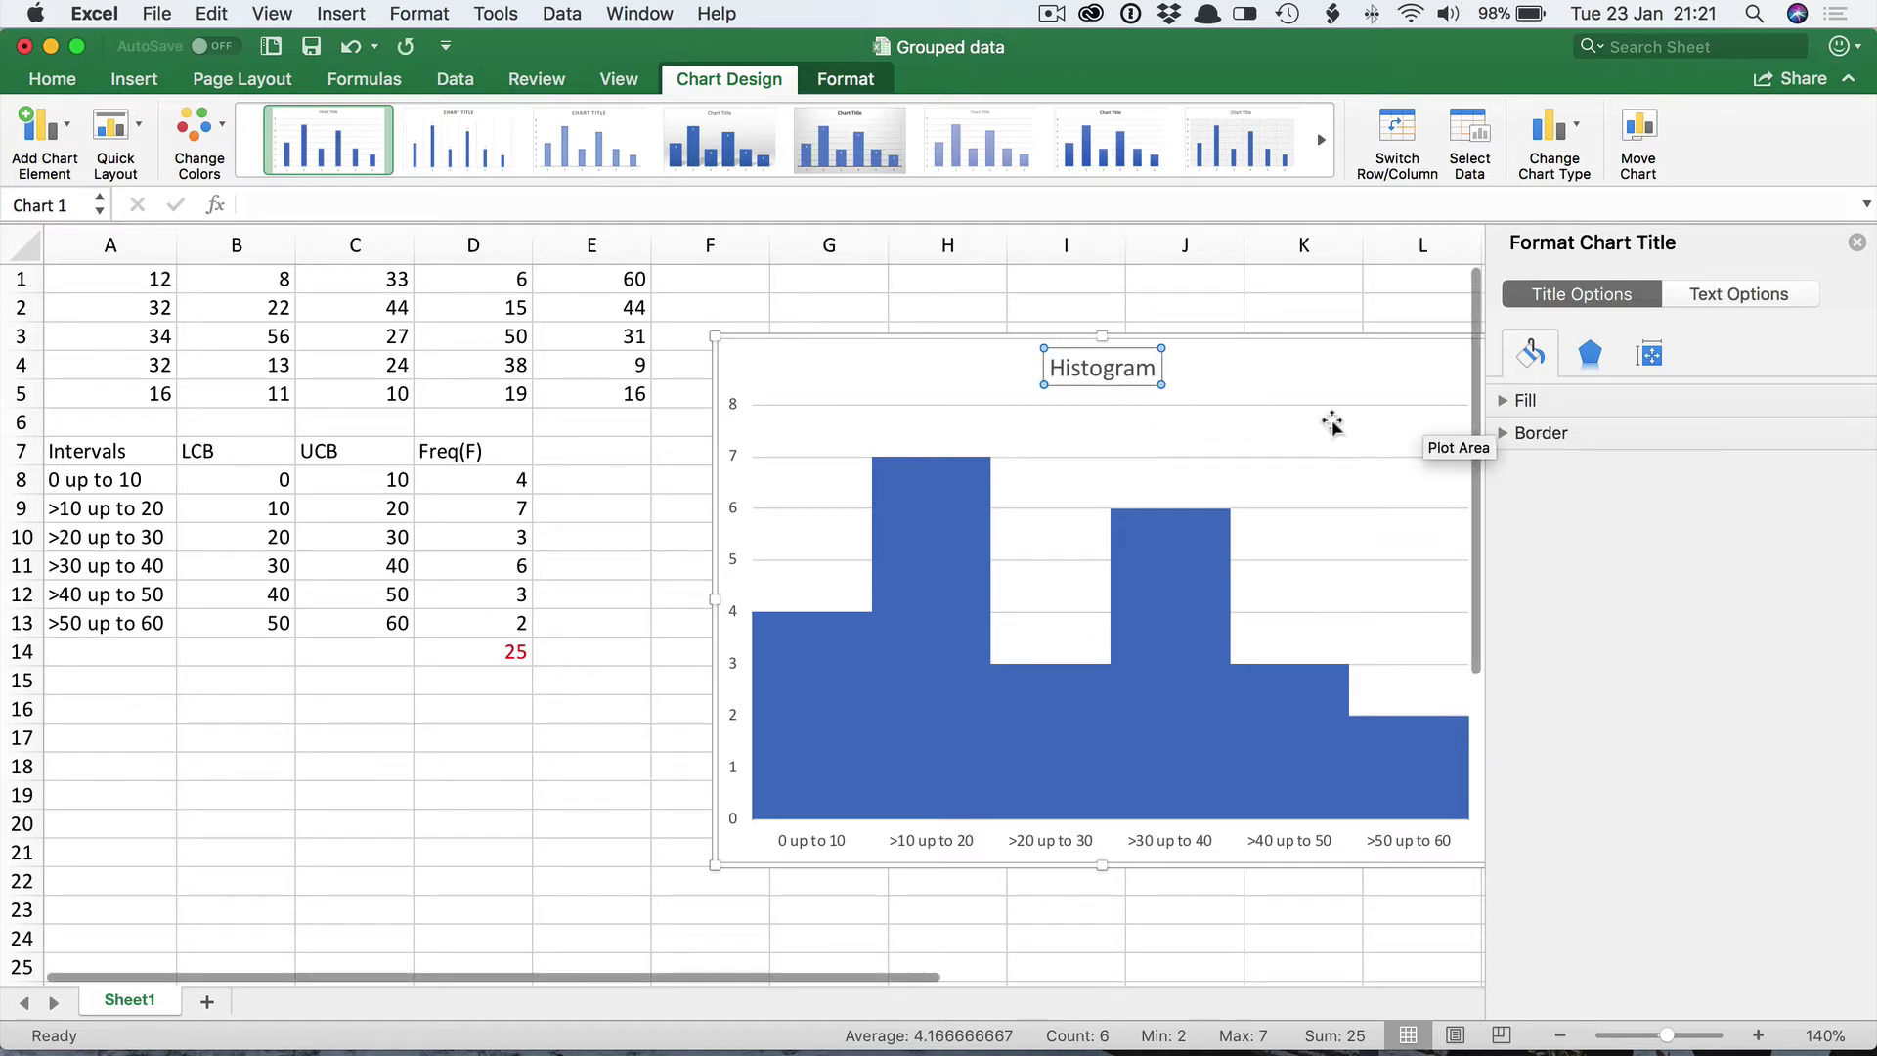
key(Return)
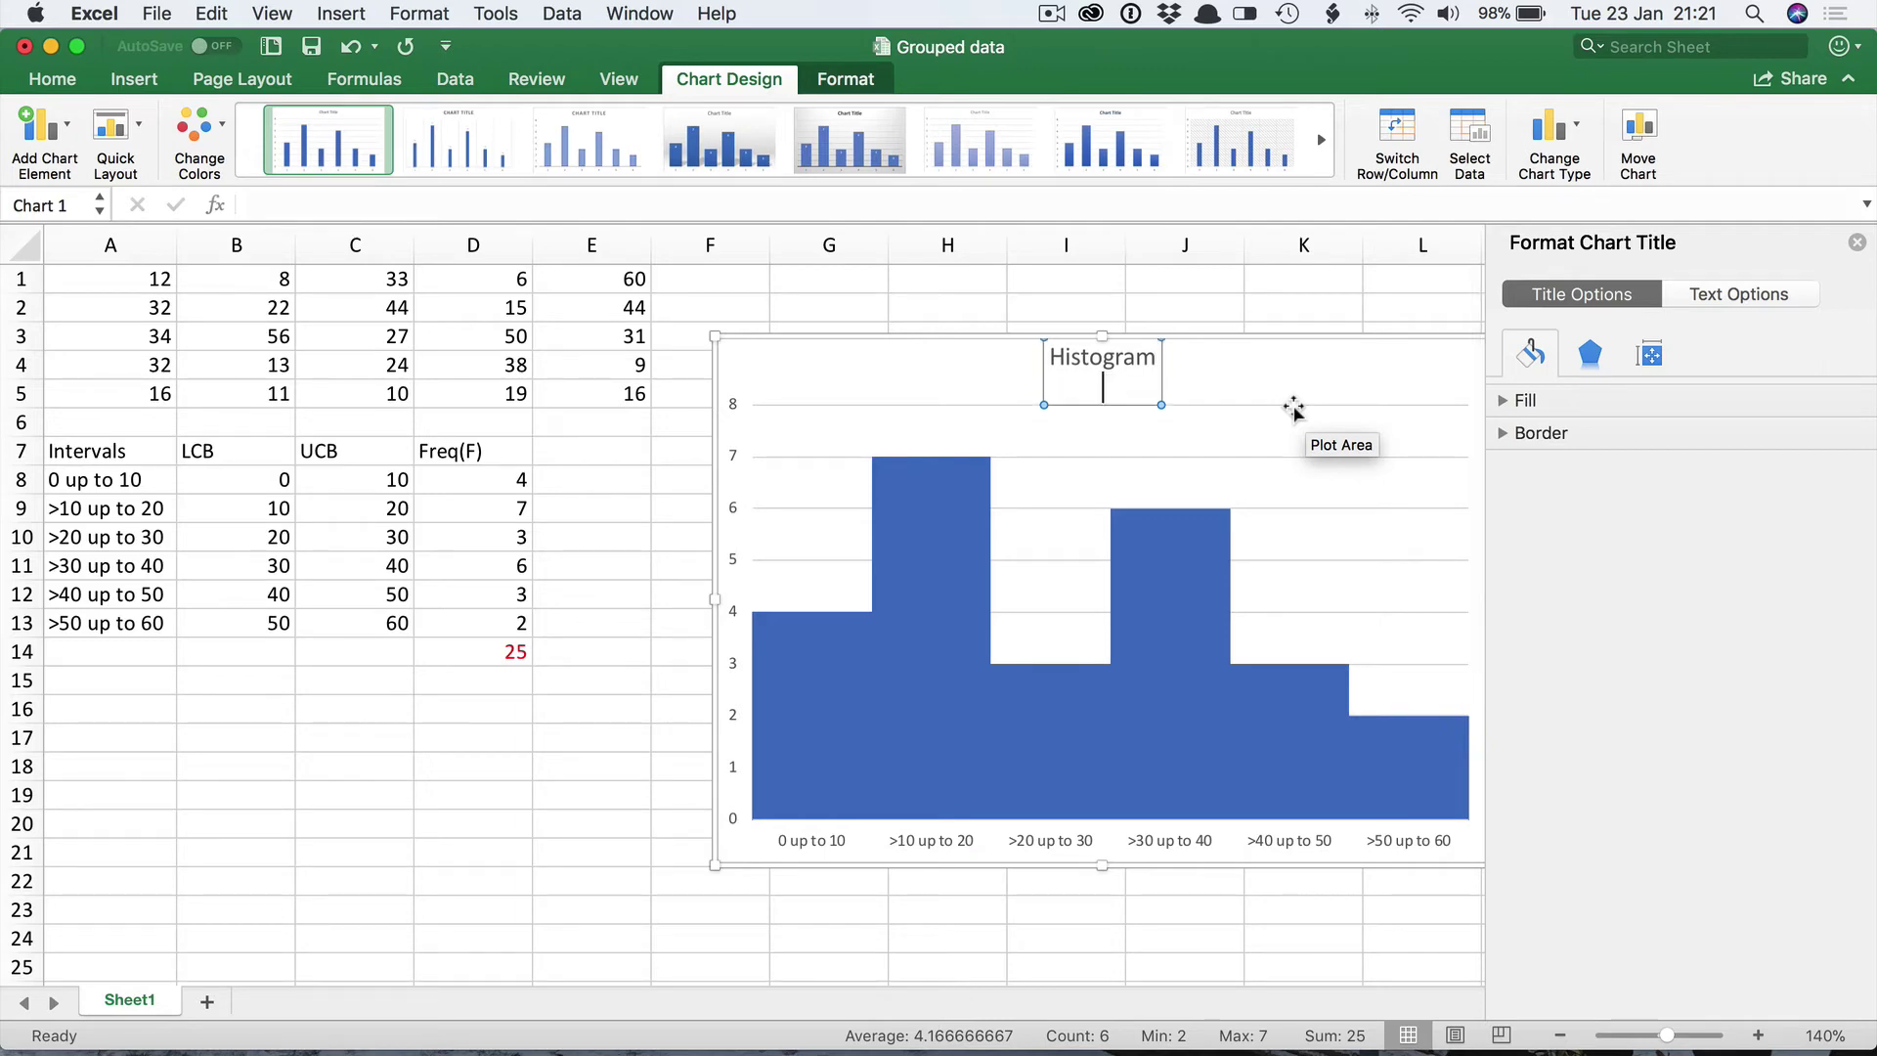
key(BackSpace)
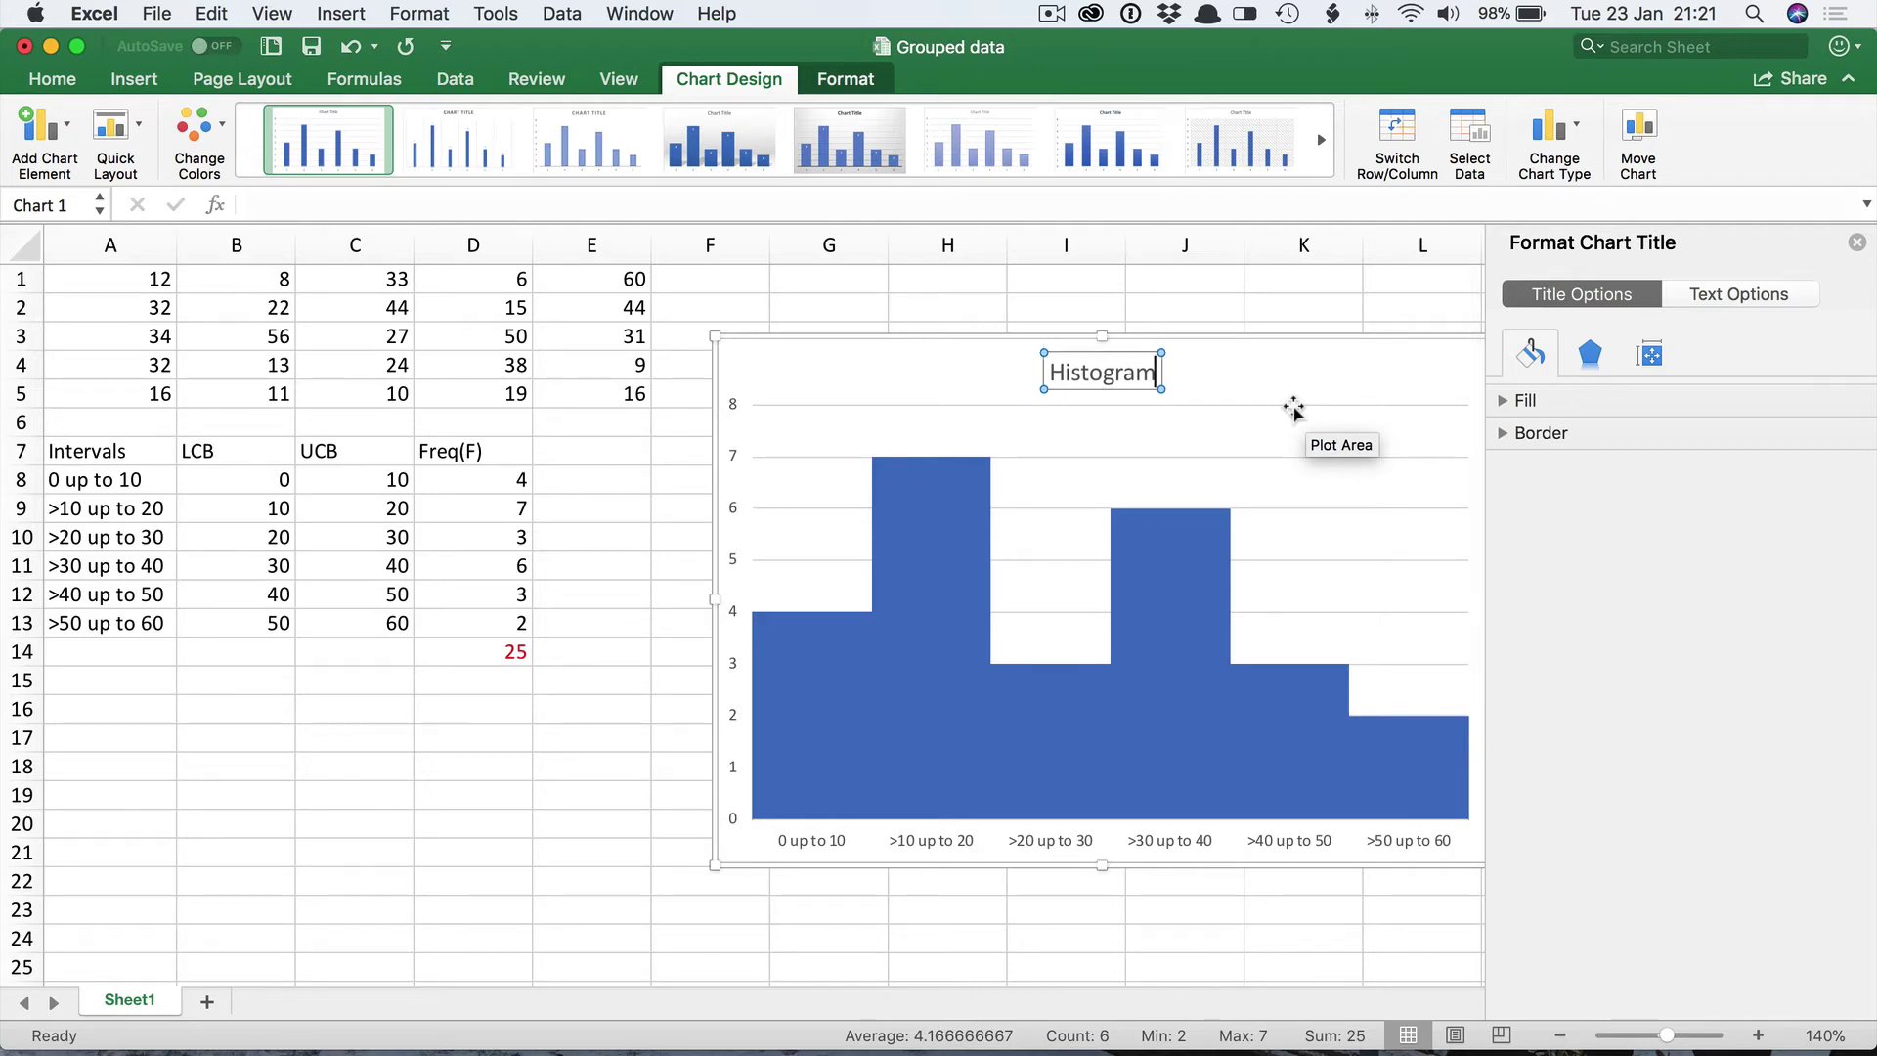
click(1378, 386)
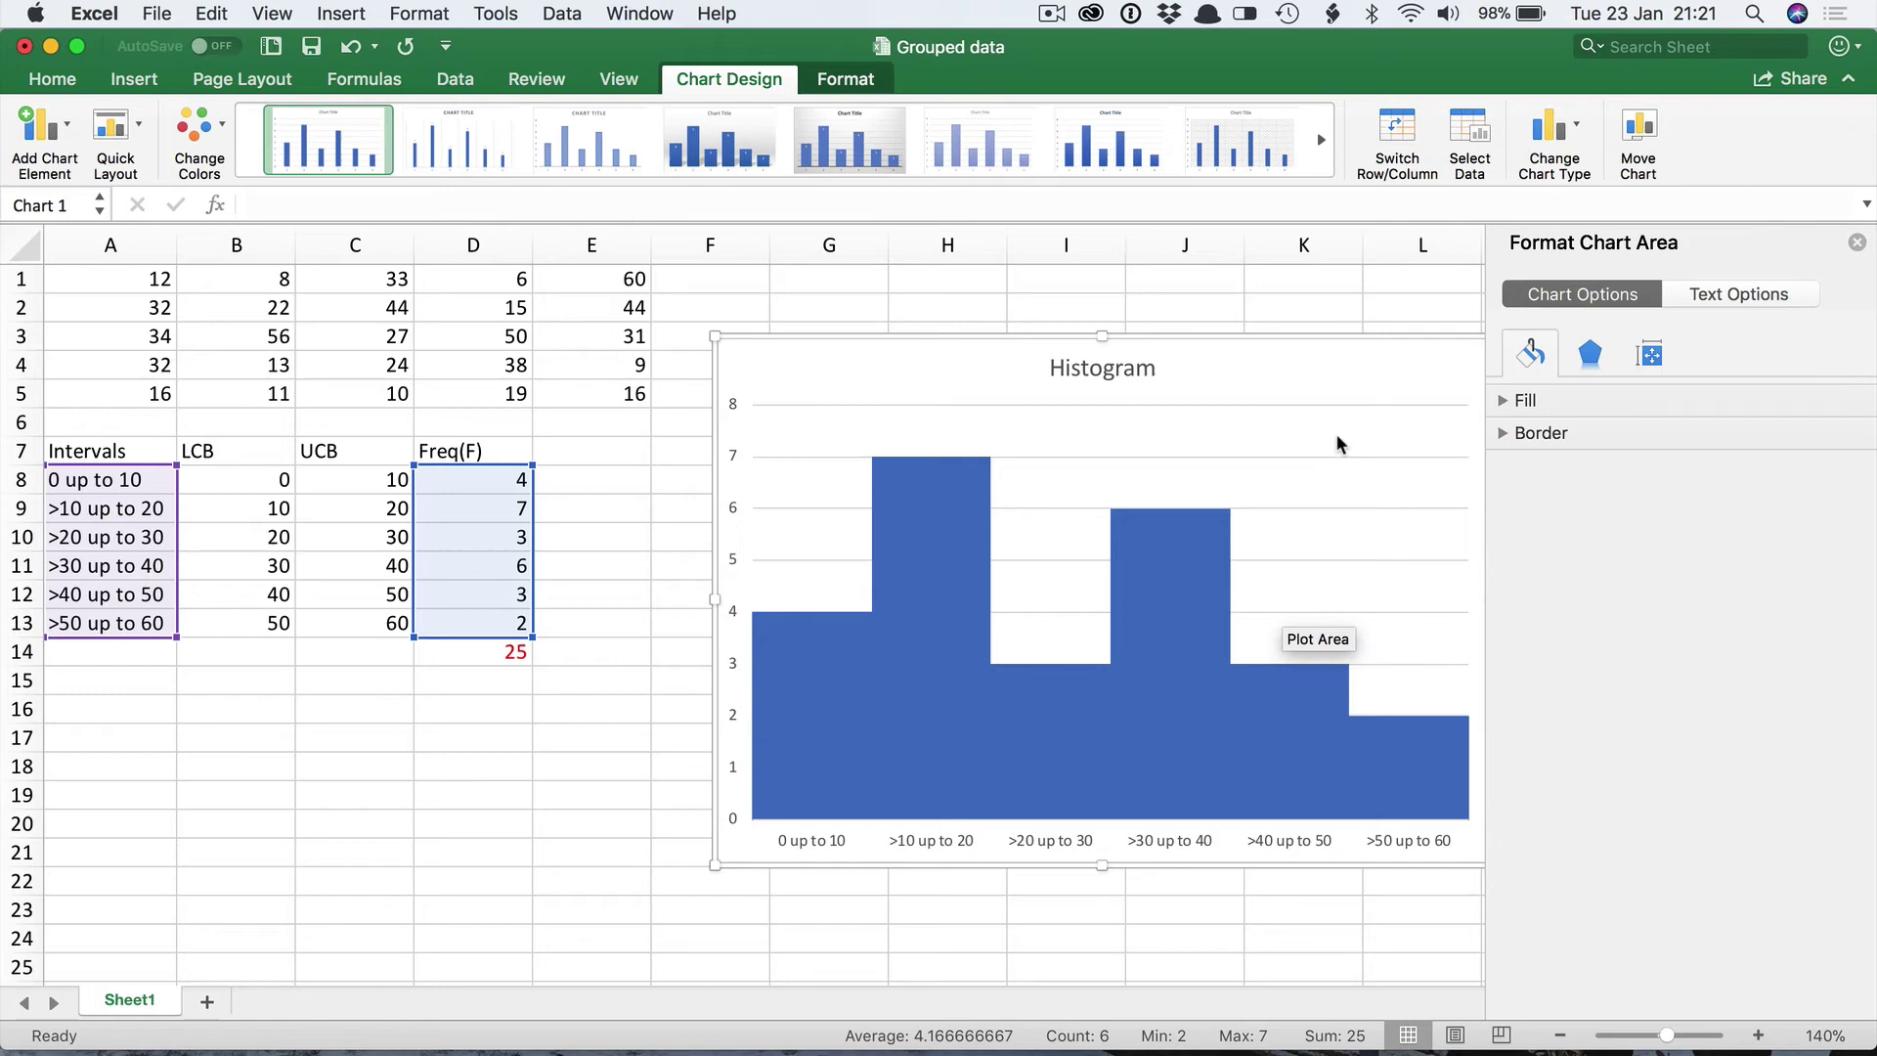
- Add primary horizontal and primary vertical axis titles to the chart via Add Chart Element
click(1857, 242)
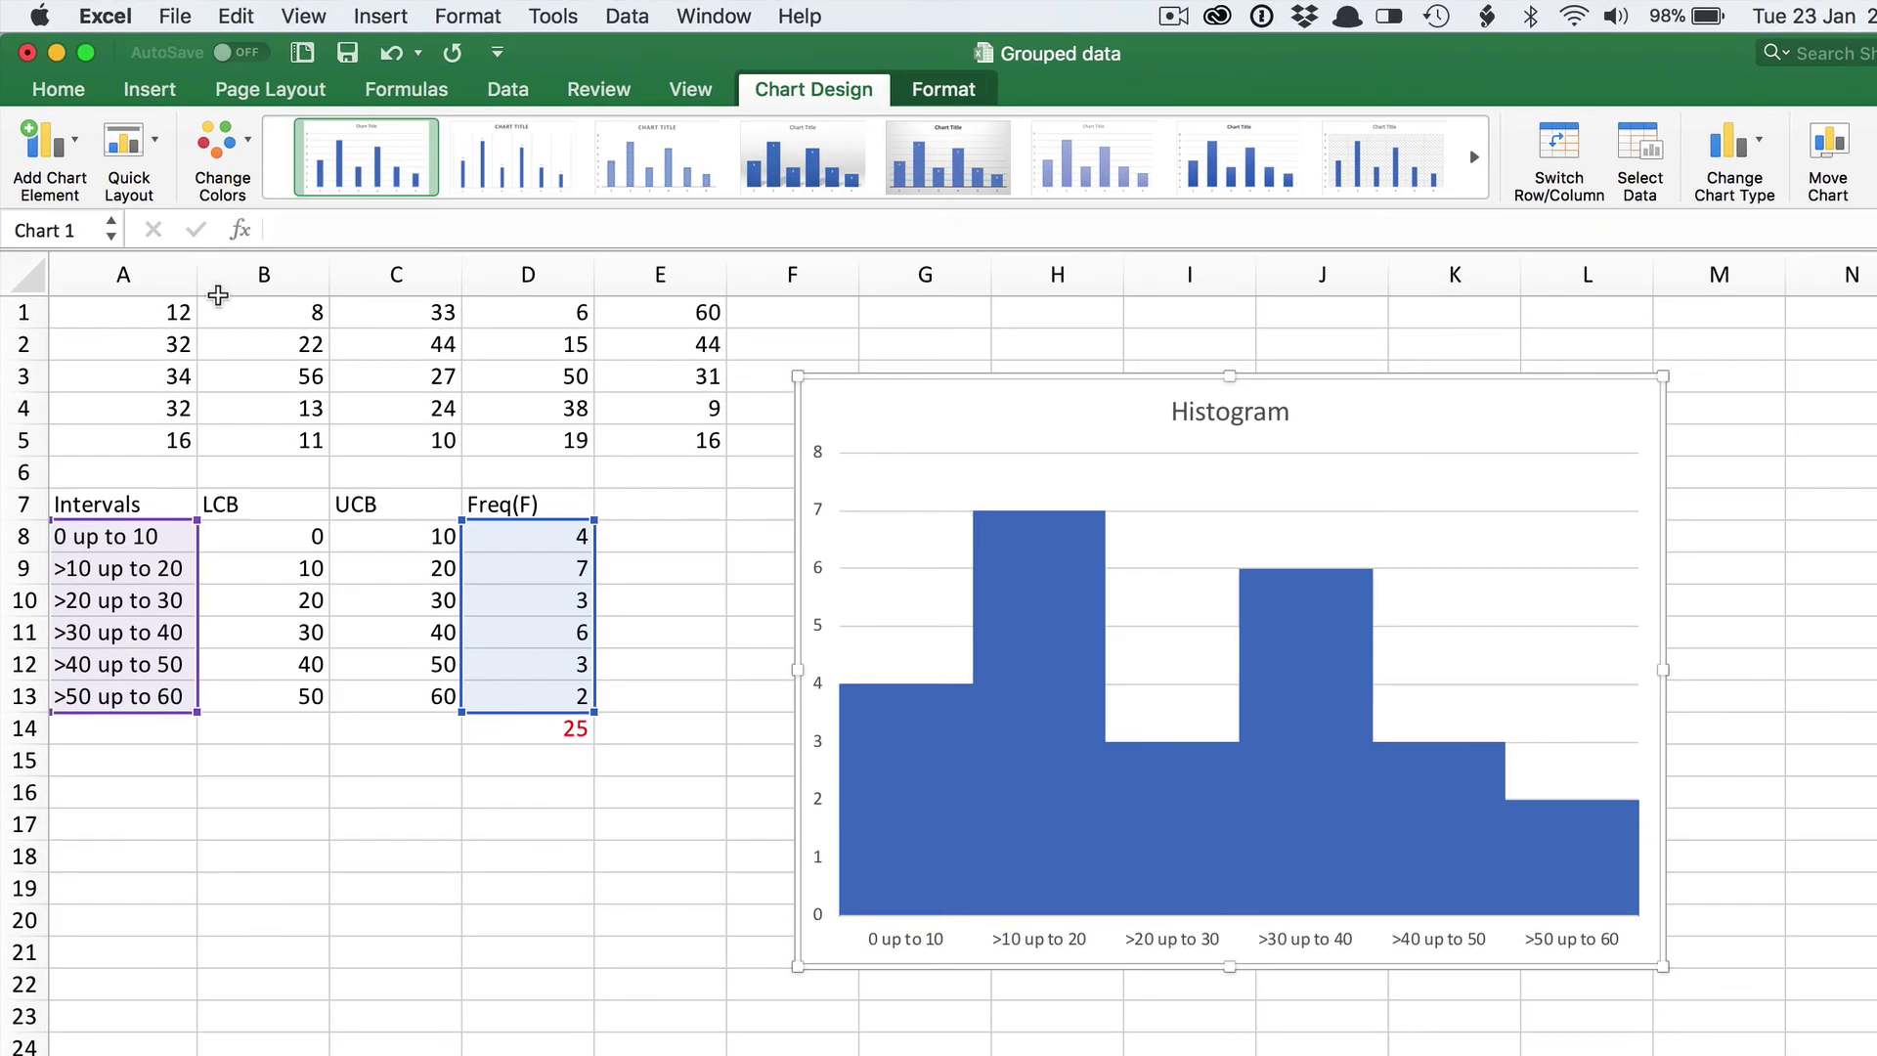
click(61, 154)
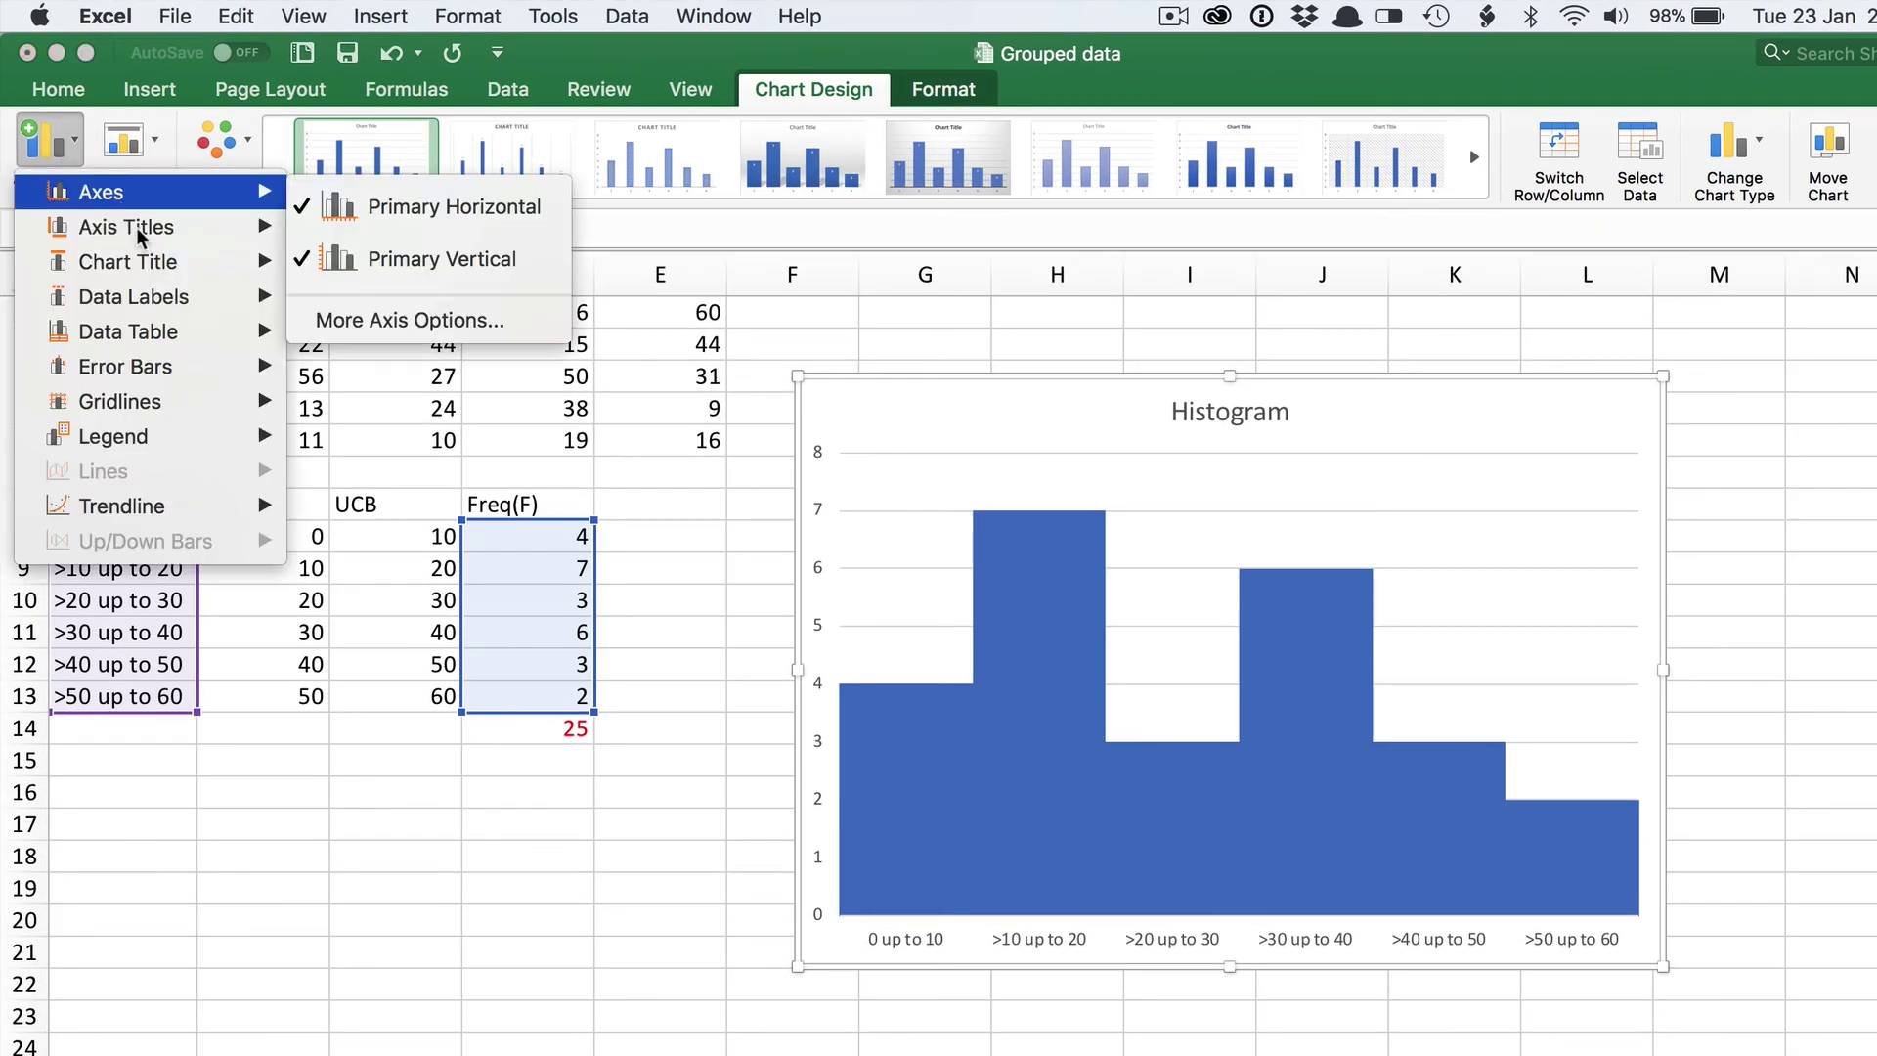
mouse_move(137, 235)
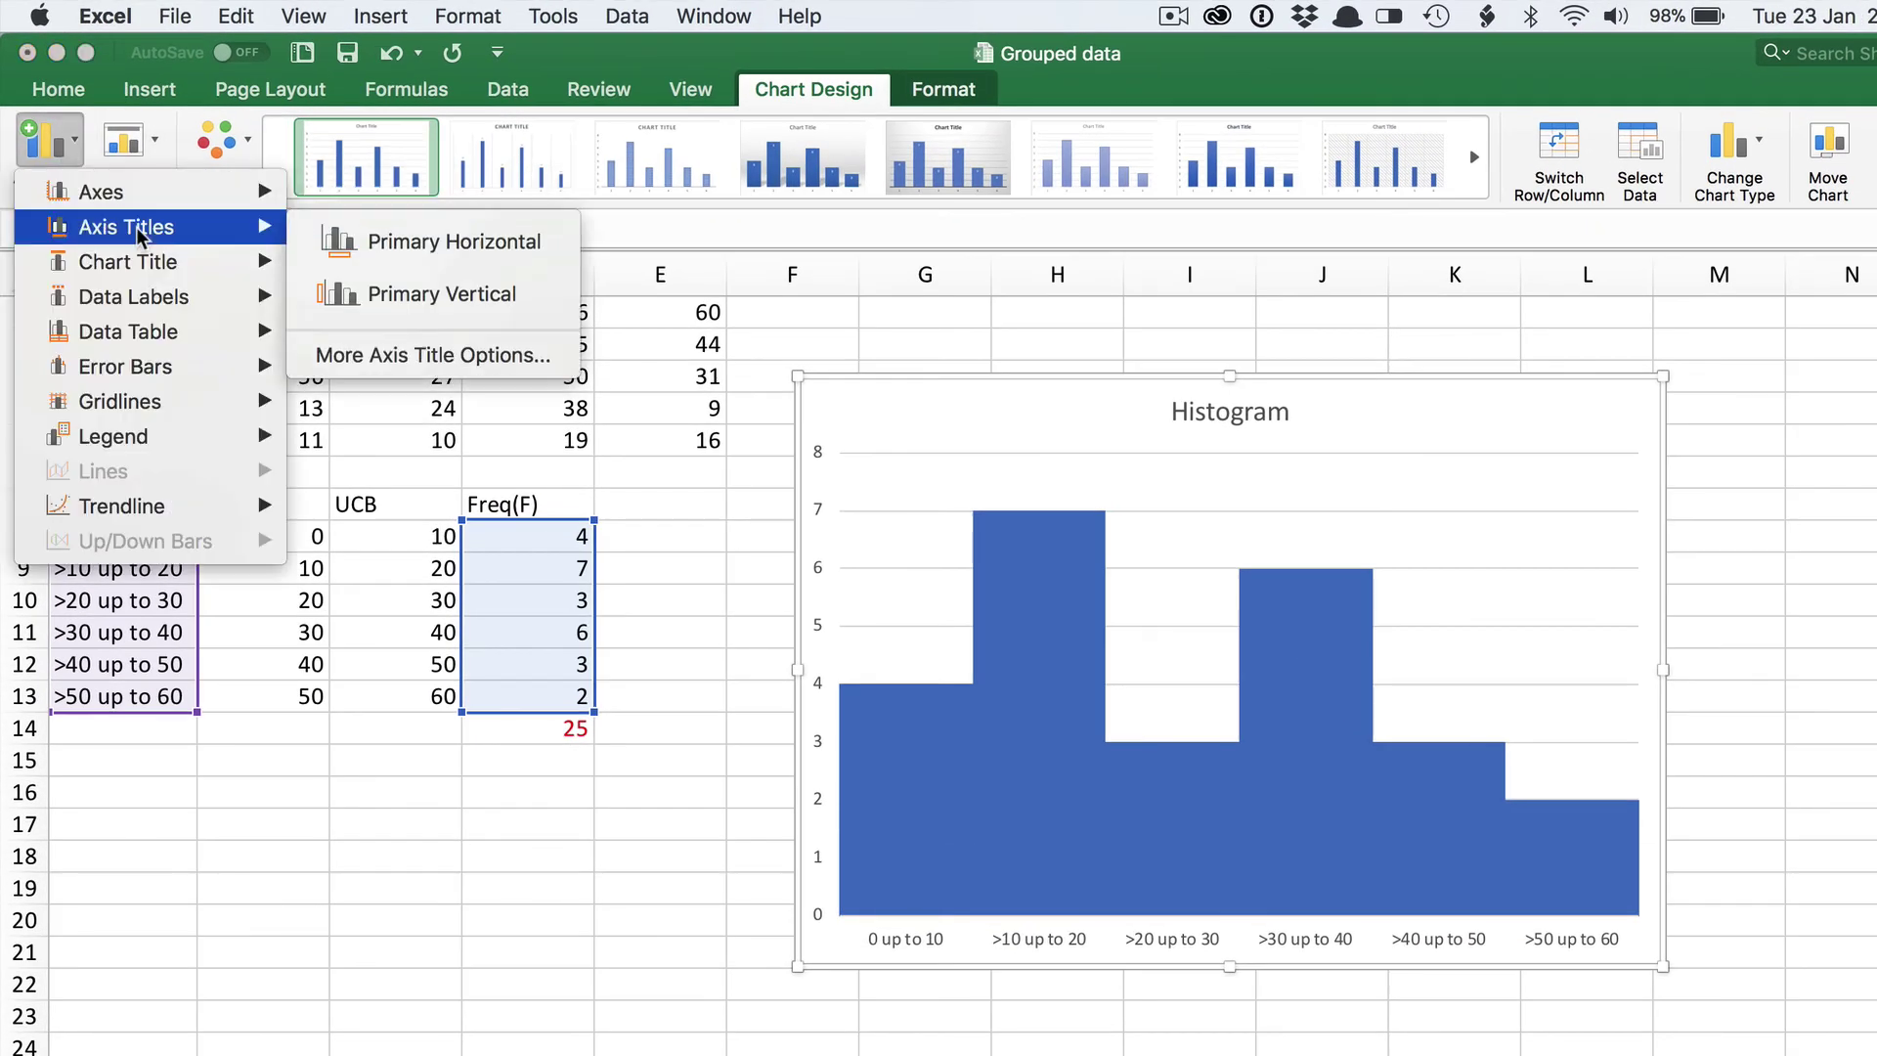
click(414, 257)
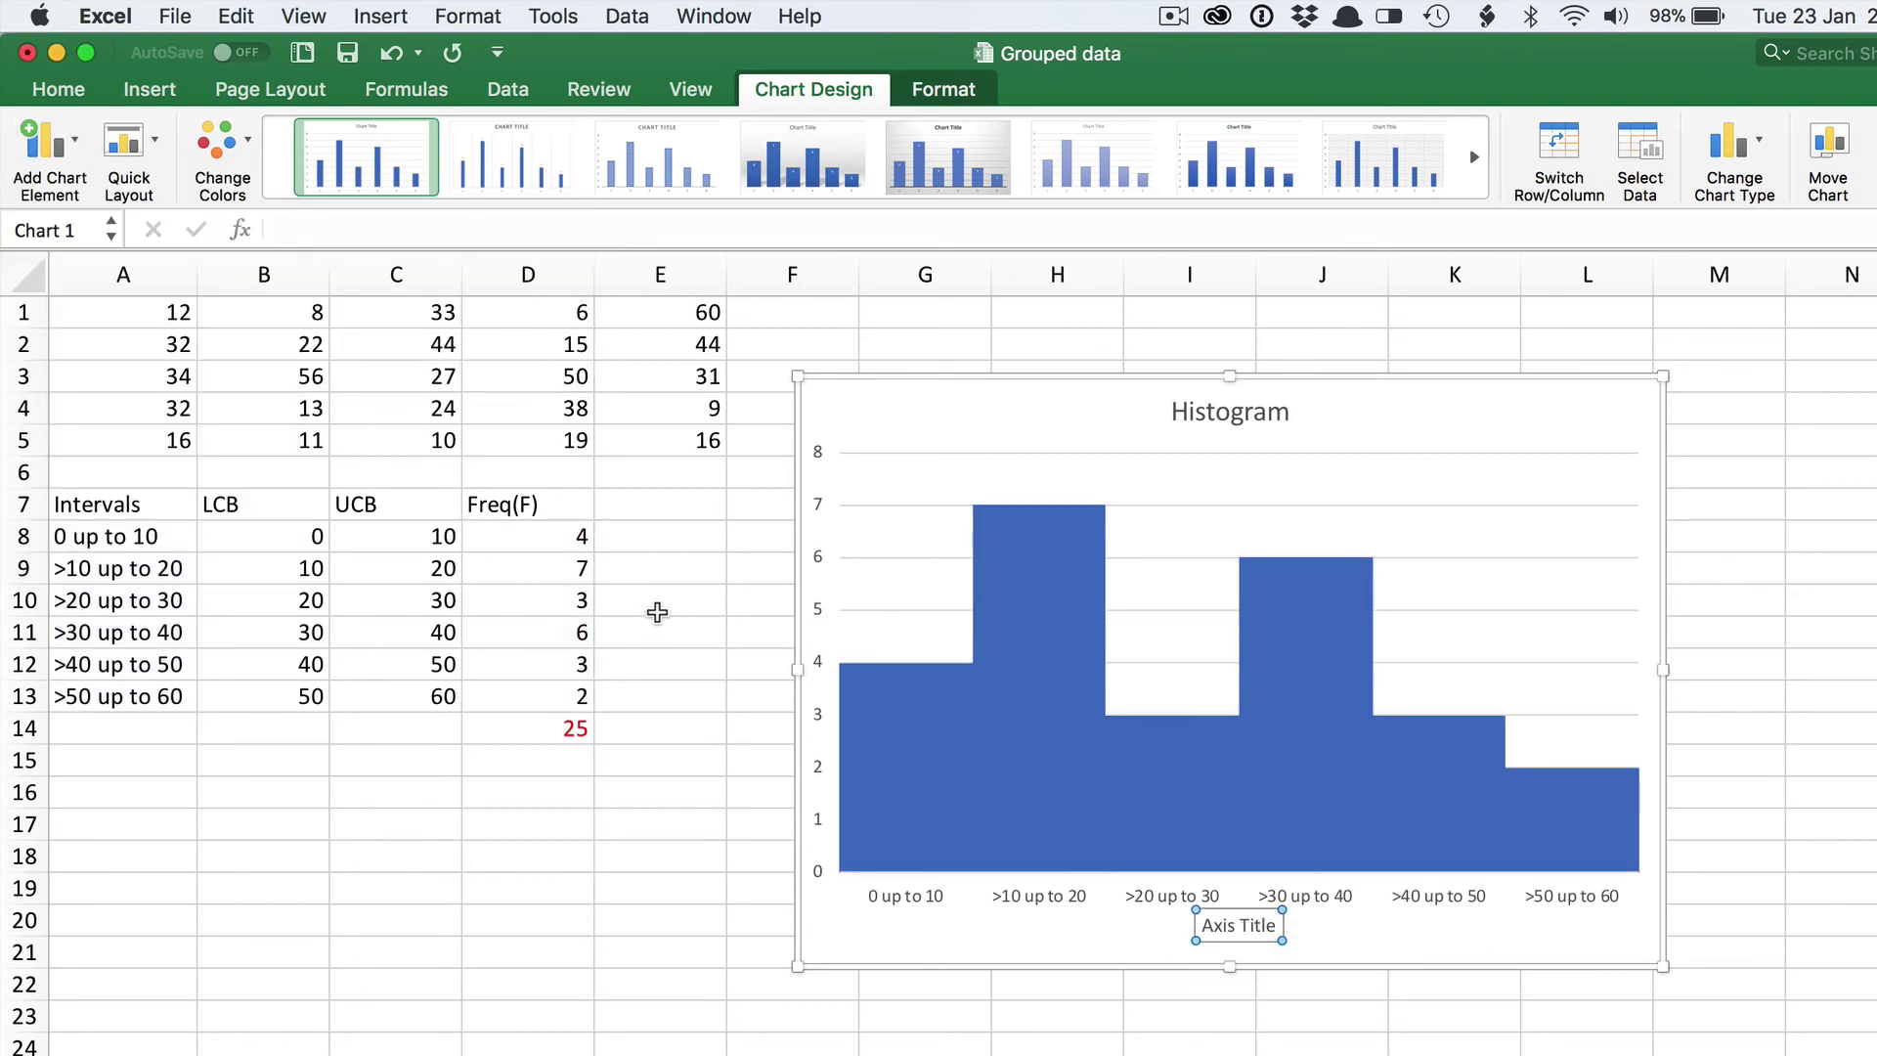
click(73, 157)
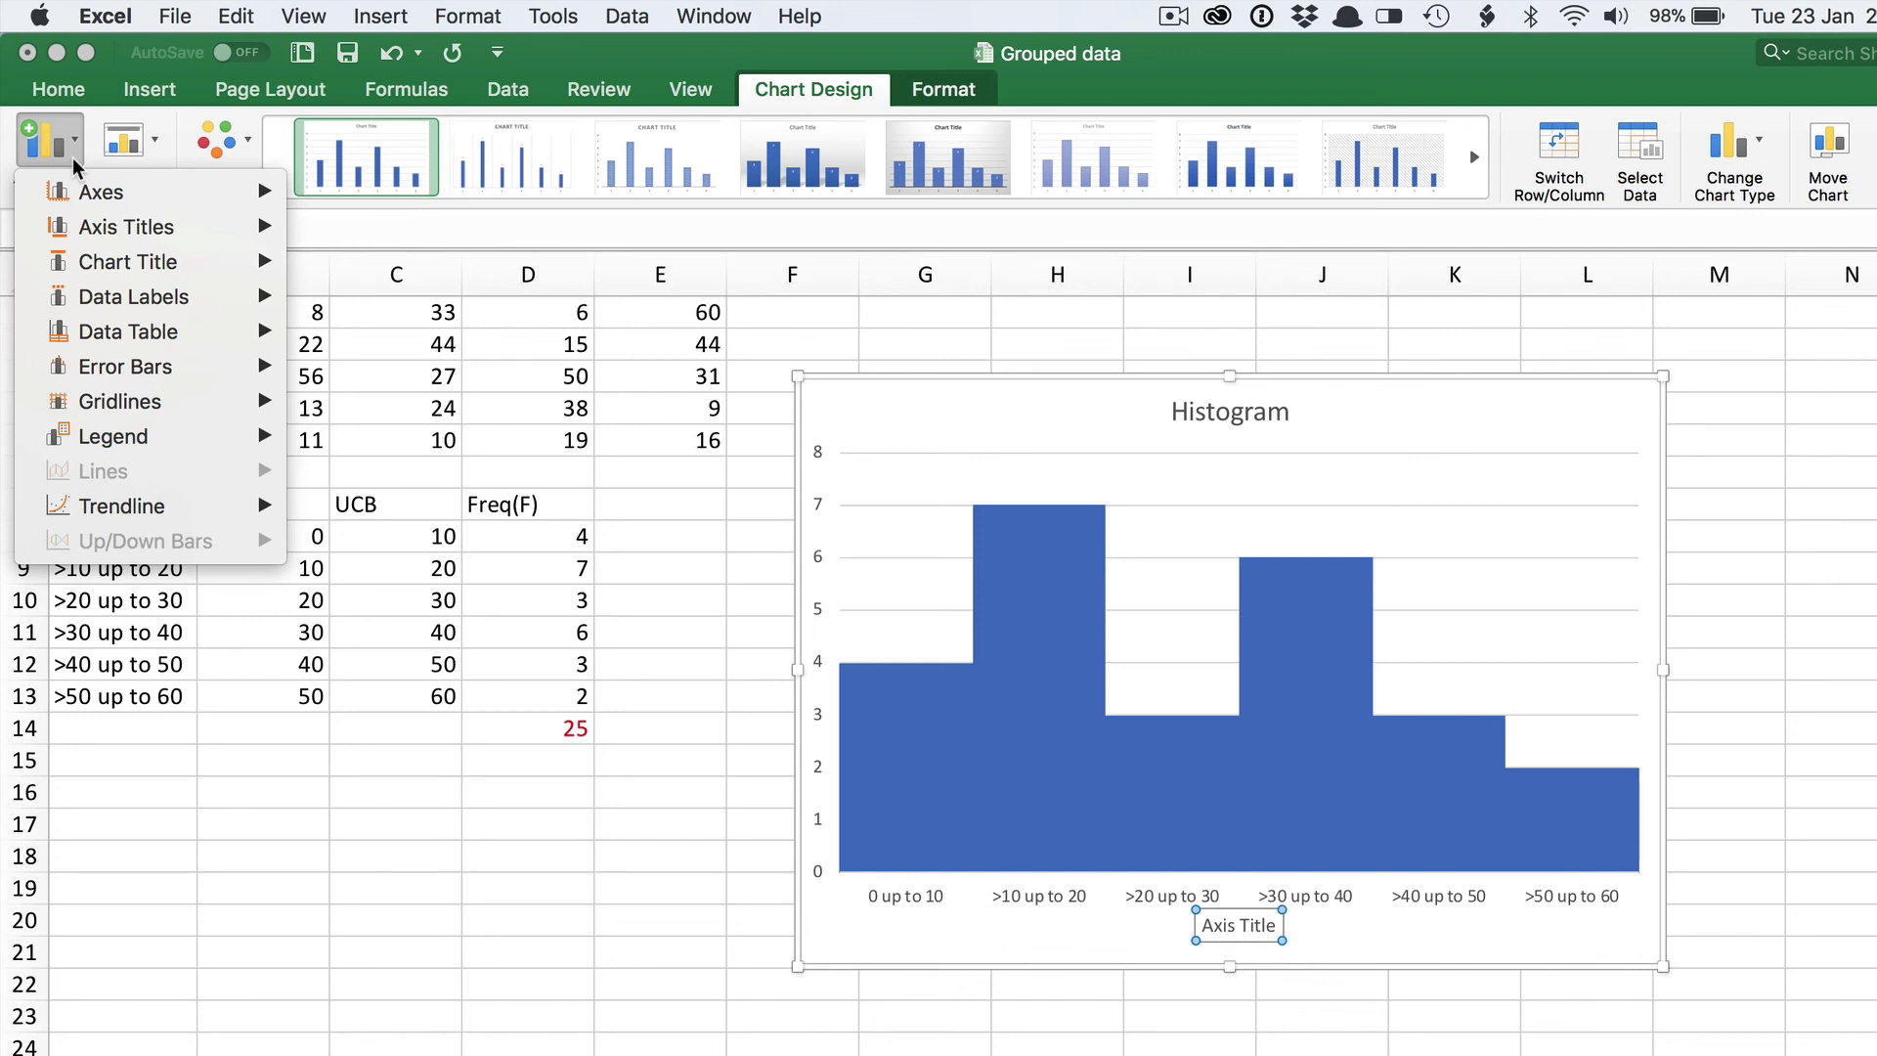
mouse_move(137, 227)
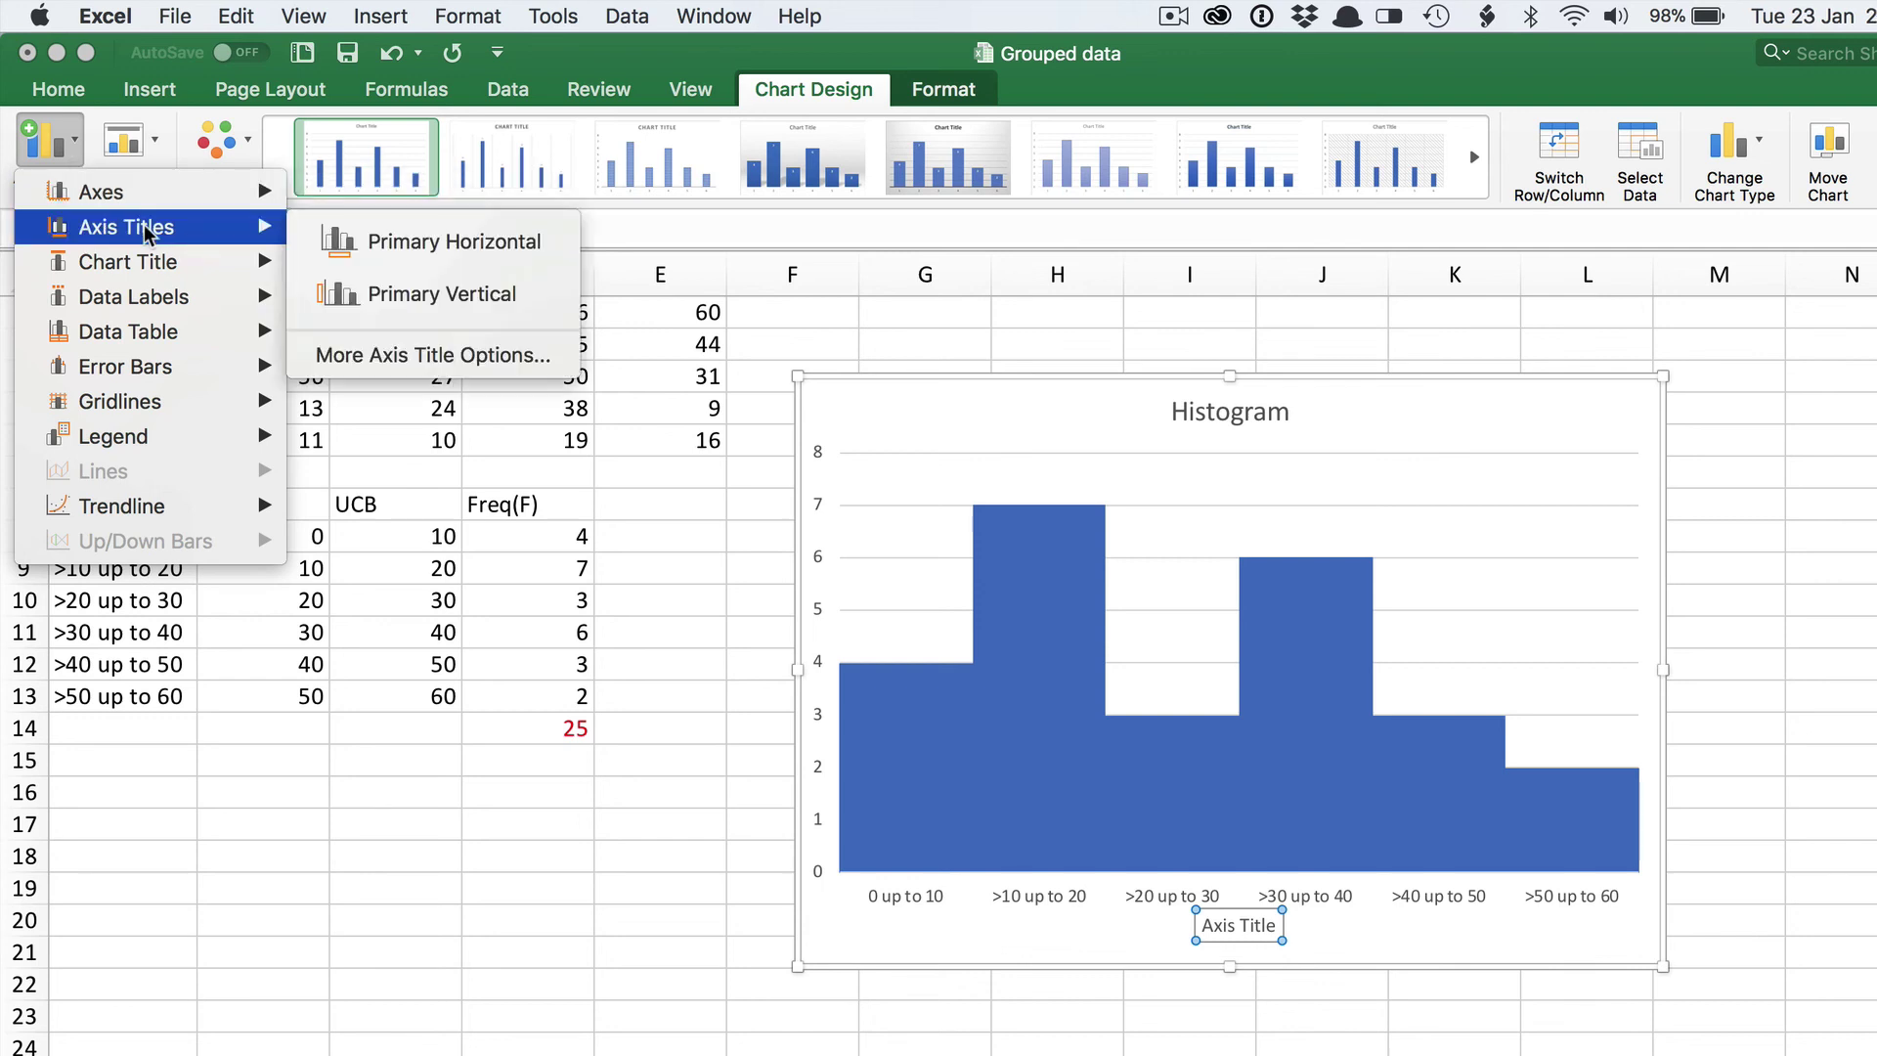
click(441, 291)
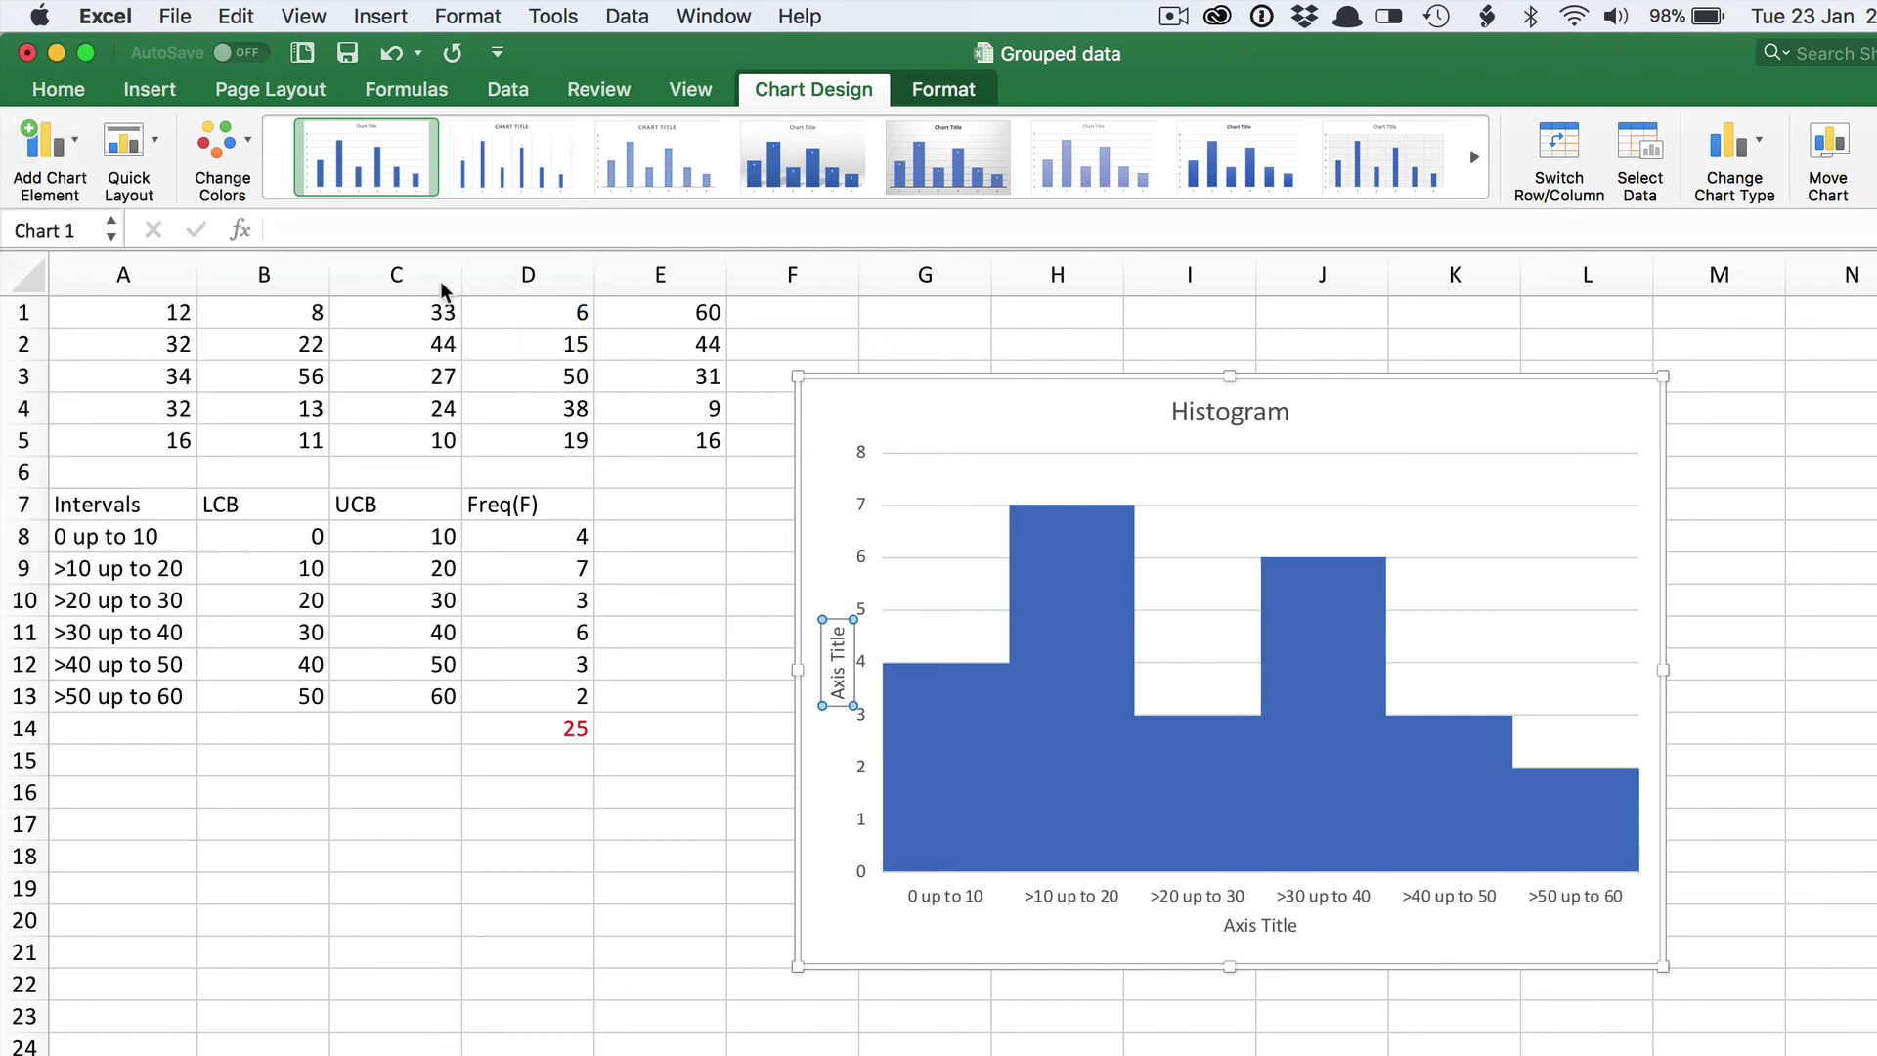